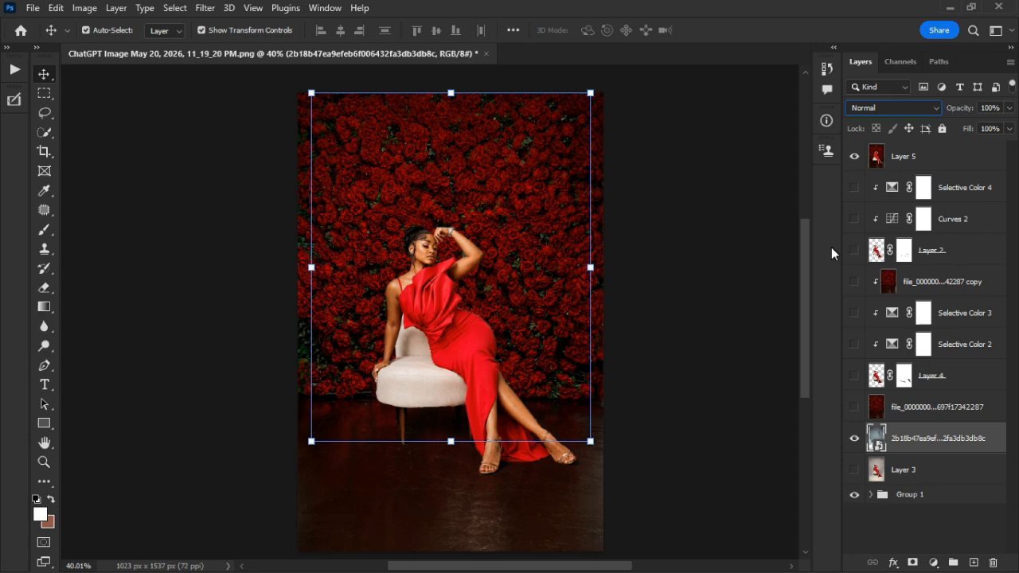
Hide Layer 5 and delete both rose-wall image layers along with the Selective Color 3 and Selective Color 2 adjustments
{"action": "left_click", "coordinate": [853, 156]}
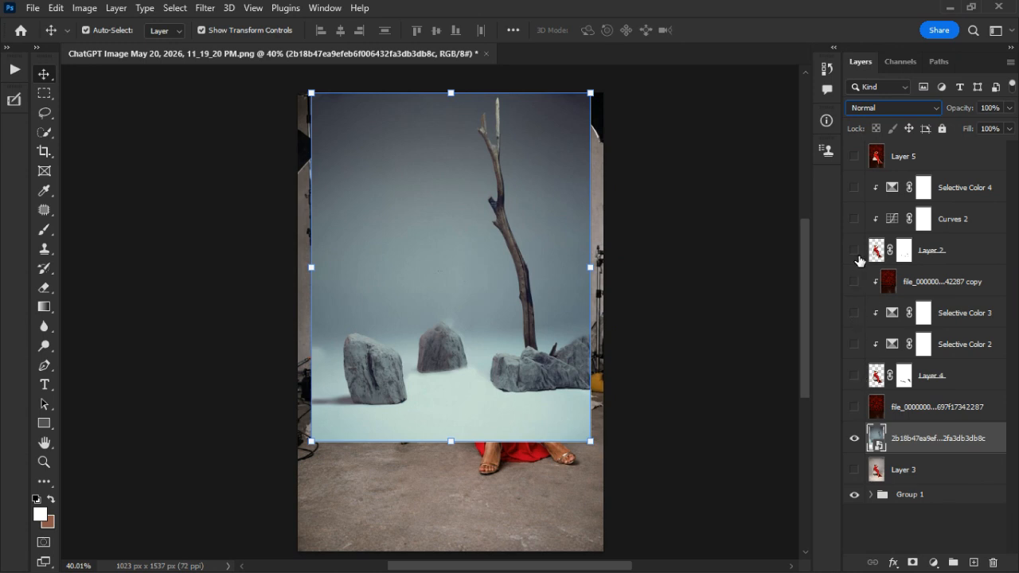
{"action": "left_click", "coordinate": [990, 288]}
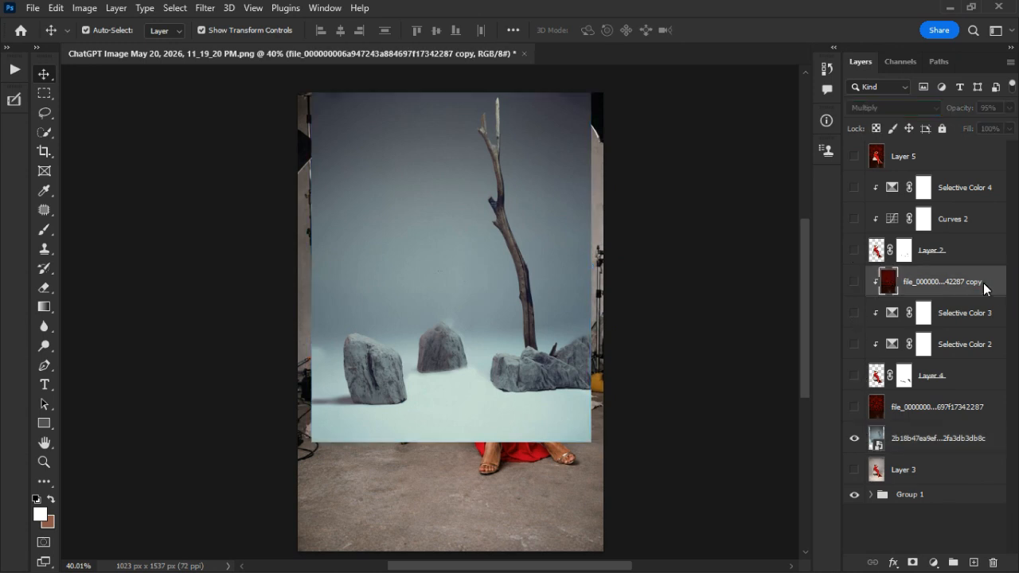
{"action": "key", "text": "Delete"}
{"action": "left_click", "coordinate": [971, 296]}
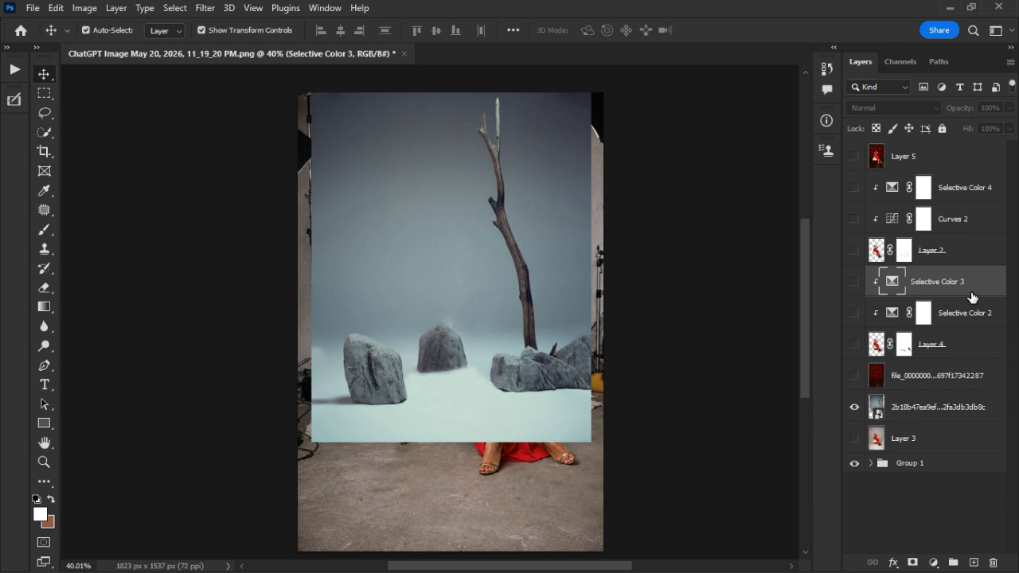
{"action": "key", "text": "Delete"}
{"action": "left_click", "coordinate": [972, 288]}
{"action": "key", "text": "Delete"}
{"action": "left_click", "coordinate": [969, 315]}
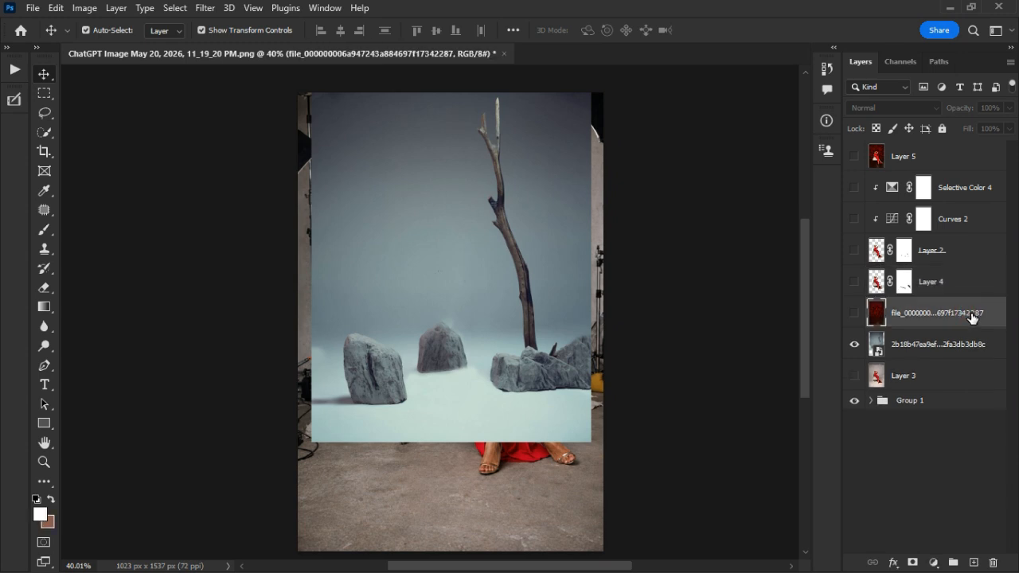
{"action": "key", "text": "Delete"}
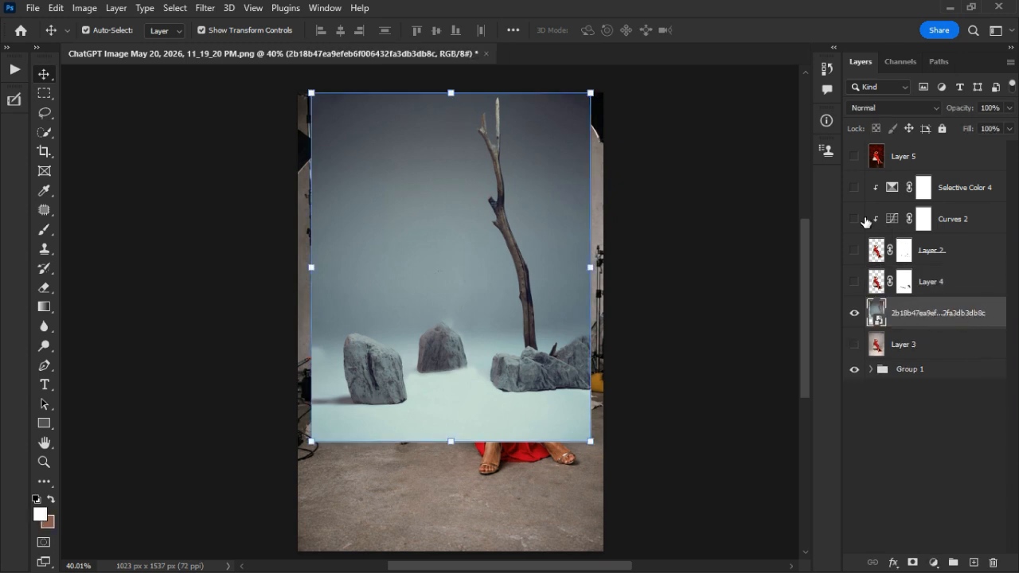
Show Layer 5 briefly to review the finished red rose version, and hide it again
{"action": "left_click", "coordinate": [966, 222]}
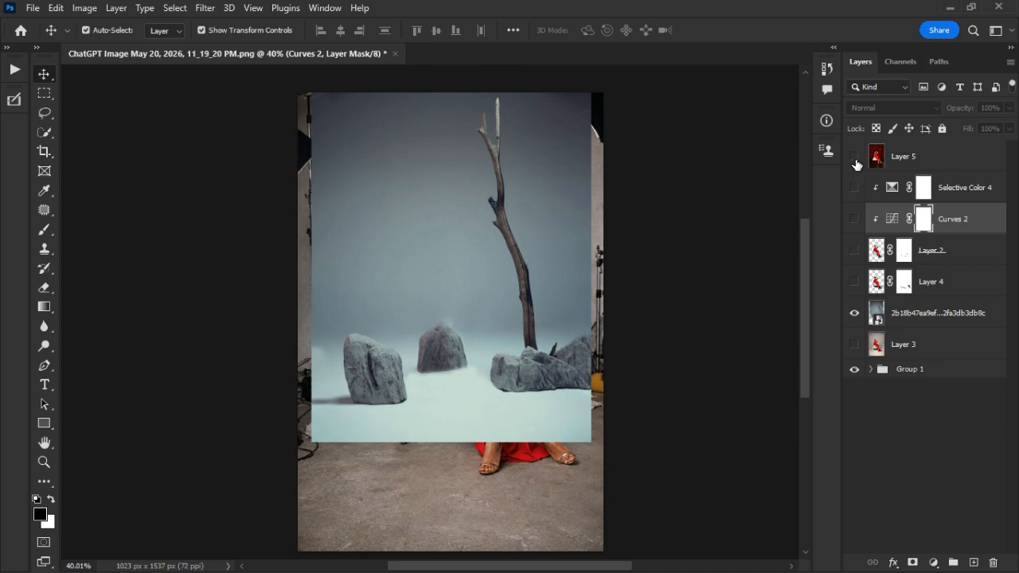
{"action": "left_click", "coordinate": [854, 156]}
{"action": "left_click", "coordinate": [941, 160]}
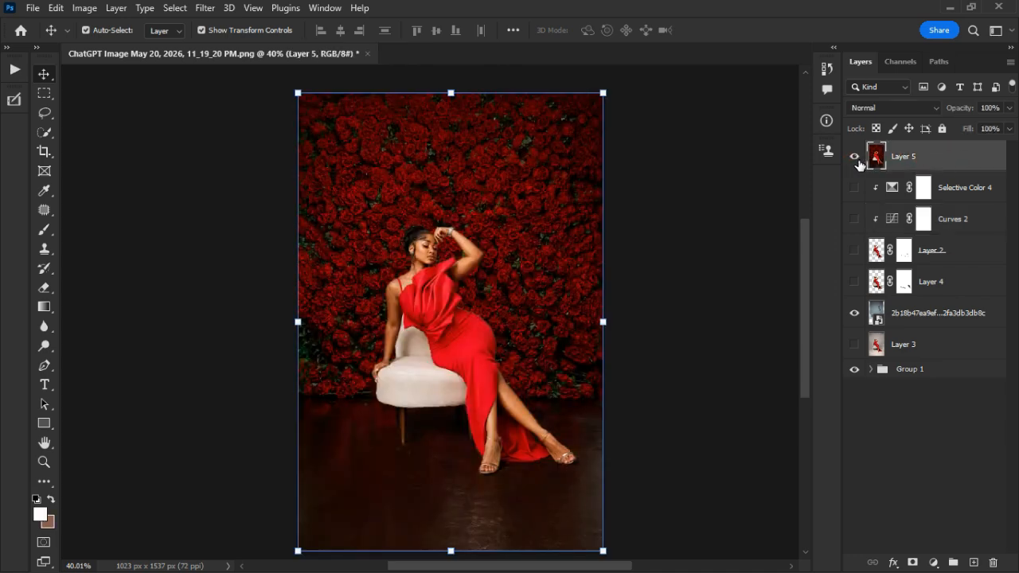
{"action": "left_click", "coordinate": [854, 156]}
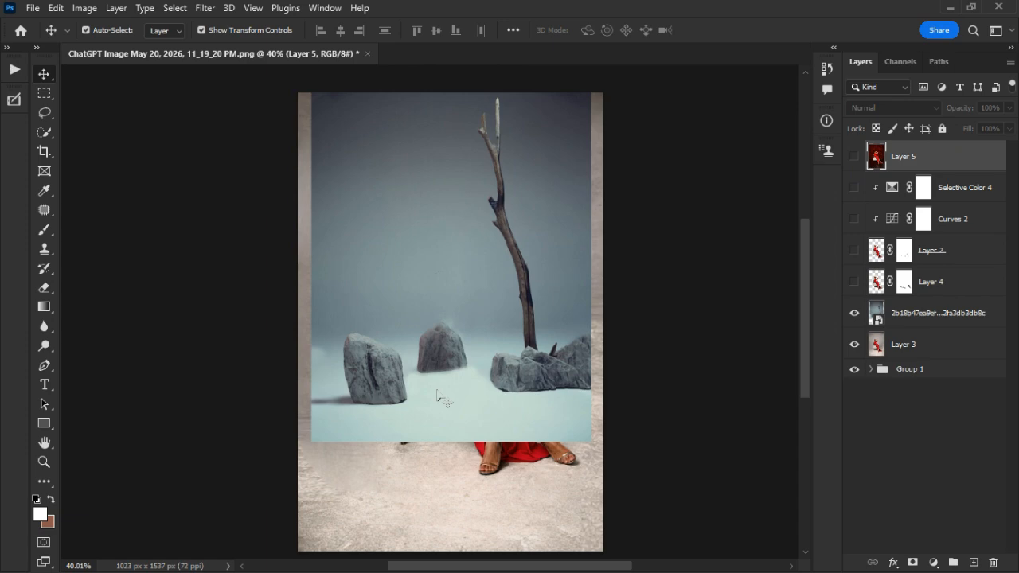
Make Layer 2, Layer 4 and Layer 3 visible while hiding the rocks-and-branch image layer and Group 1
{"action": "left_click", "coordinate": [854, 282]}
{"action": "left_click", "coordinate": [854, 313]}
{"action": "left_click", "coordinate": [853, 344]}
{"action": "left_click", "coordinate": [854, 369]}
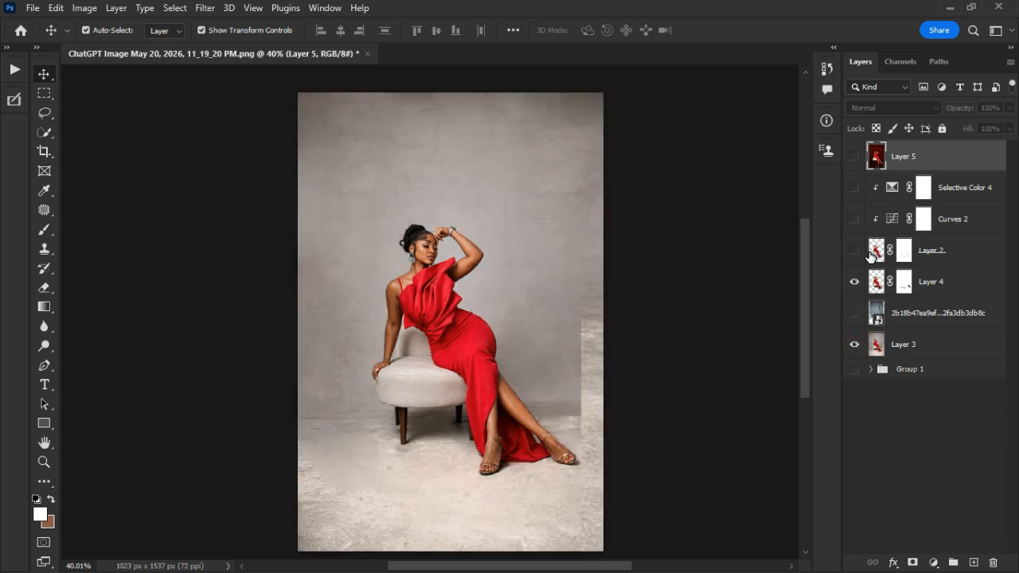
{"action": "left_click", "coordinate": [854, 250]}
{"action": "left_click", "coordinate": [854, 278]}
{"action": "left_click", "coordinate": [853, 348]}
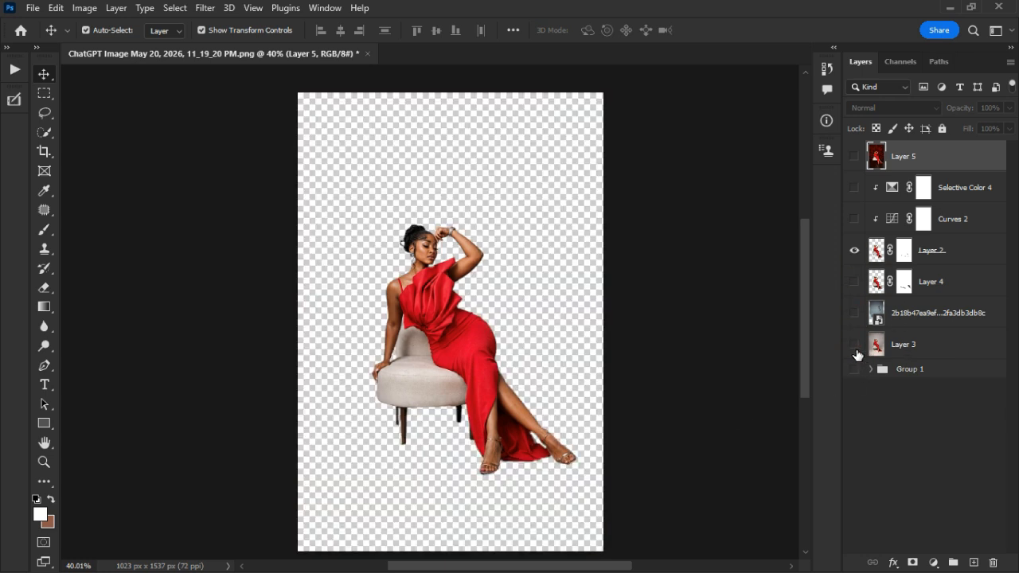
{"action": "left_click", "coordinate": [854, 281]}
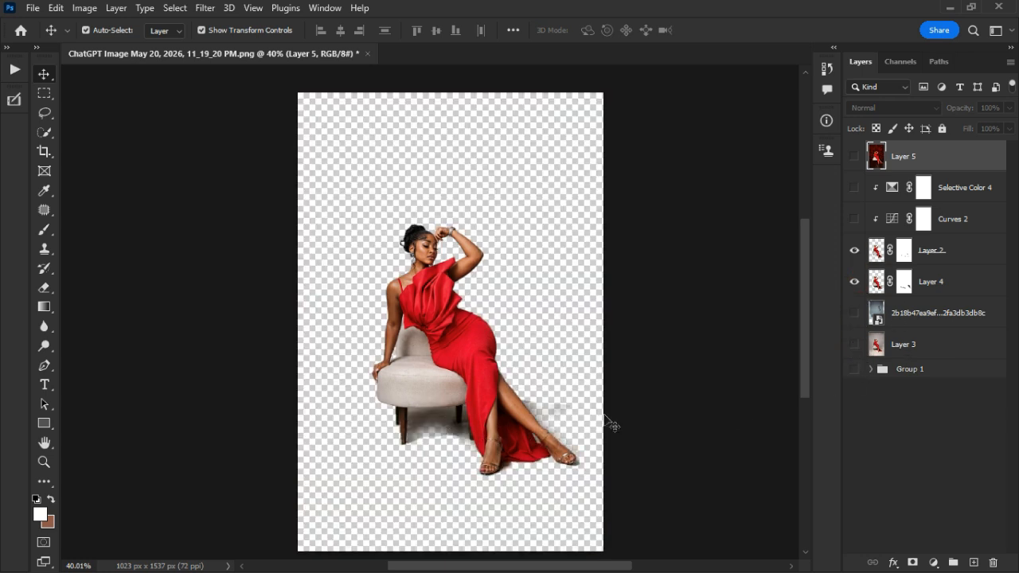
{"action": "left_click", "coordinate": [854, 344]}
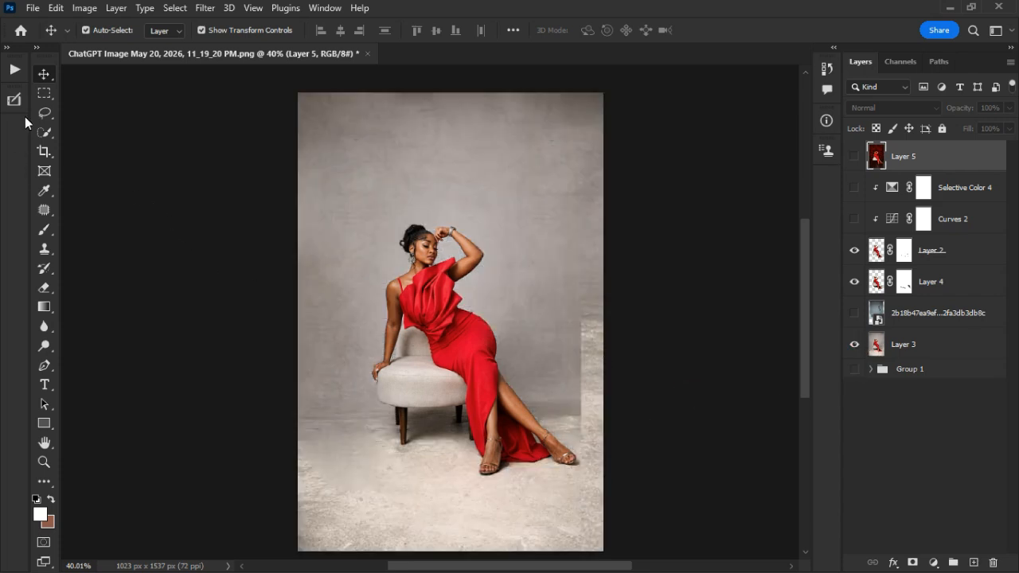
Select the mismatched strip along the backdrop's right edge on Layer 3 and stretch it to about 566% width beyond the canvas
{"action": "left_click", "coordinate": [44, 94]}
{"action": "left_click_drag", "start_coordinate": [576, 271], "coordinate": [650, 468]}
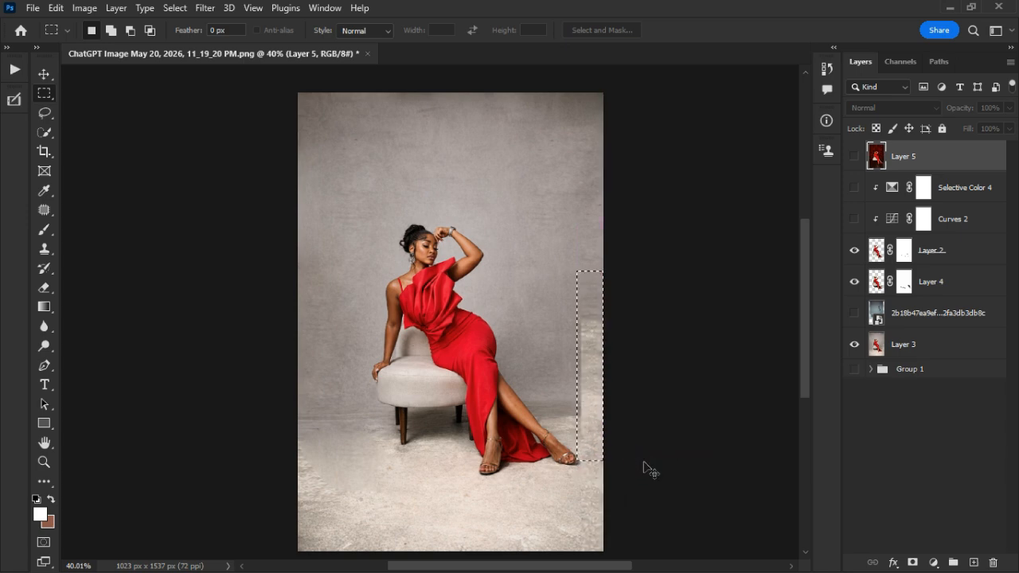
{"action": "left_click", "coordinate": [936, 349]}
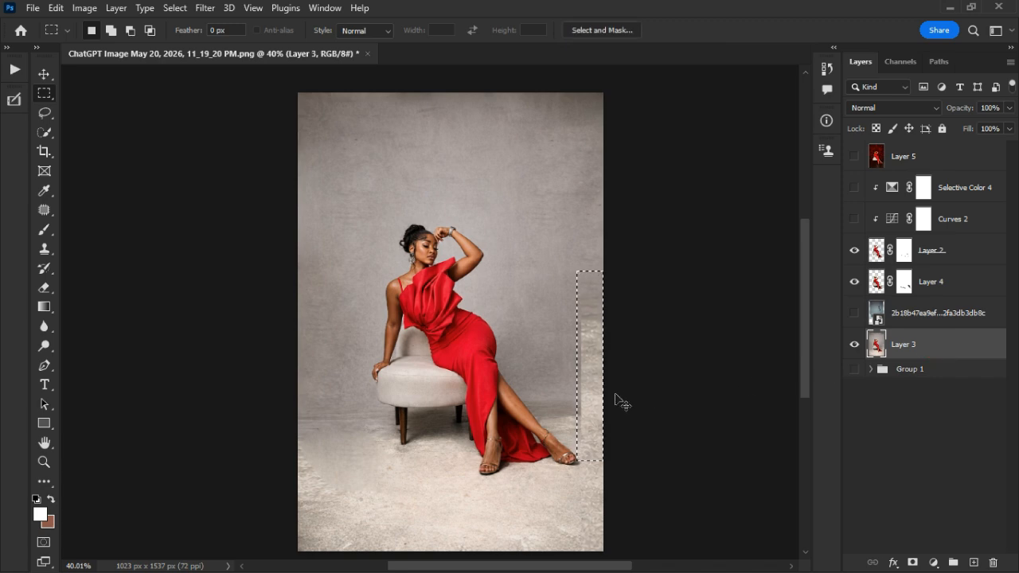
{"action": "key", "text": "ctrl+t"}
{"action": "left_click_drag", "start_coordinate": [605, 366], "coordinate": [743, 374]}
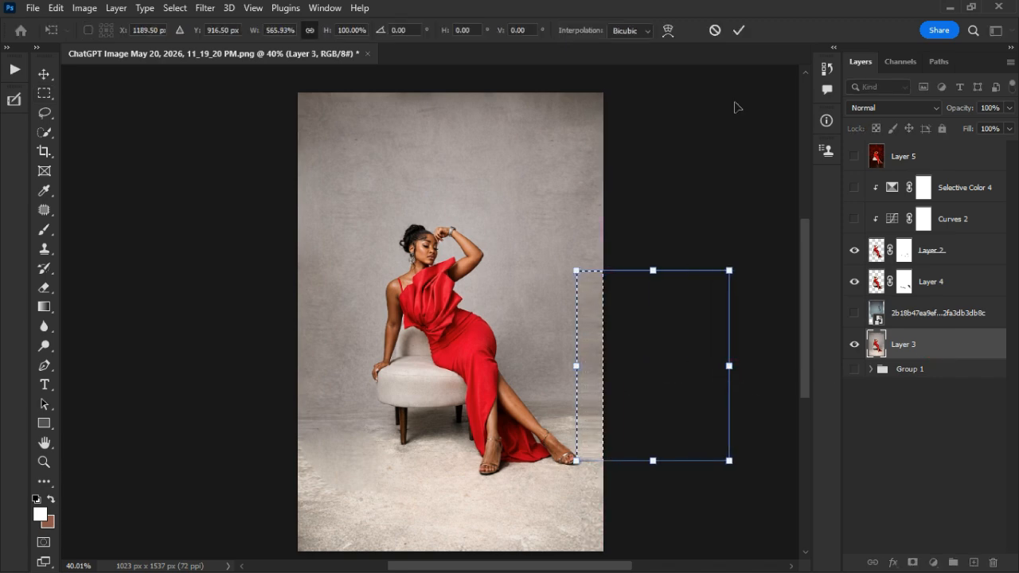
{"action": "left_click", "coordinate": [739, 32]}
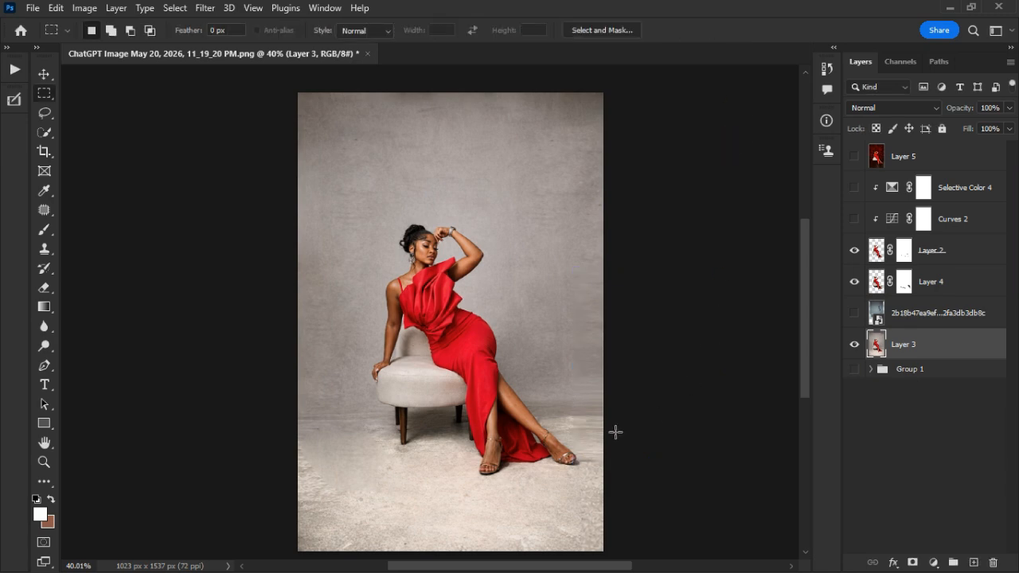
Patch the small floor area at the right edge of Layer 3 beside the shoe and clear the selection
{"action": "left_click", "coordinate": [44, 210]}
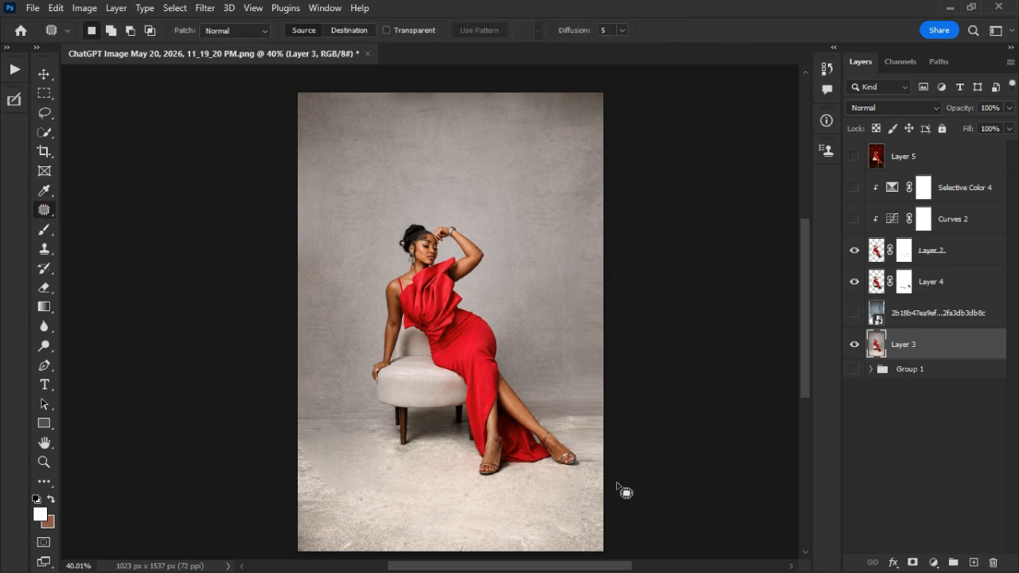
{"action": "mouse_move", "coordinate": [589, 470]}
{"action": "left_mouse_down"}
{"action": "mouse_move", "coordinate": [614, 466]}
{"action": "mouse_move", "coordinate": [602, 477]}
{"action": "left_mouse_up"}
{"action": "key", "text": "ctrl+d"}
Show the rocks-and-branch image, hide Layer 4, and scale the image proportionally to 138.99% so it spans the canvas width
{"action": "left_click", "coordinate": [44, 73]}
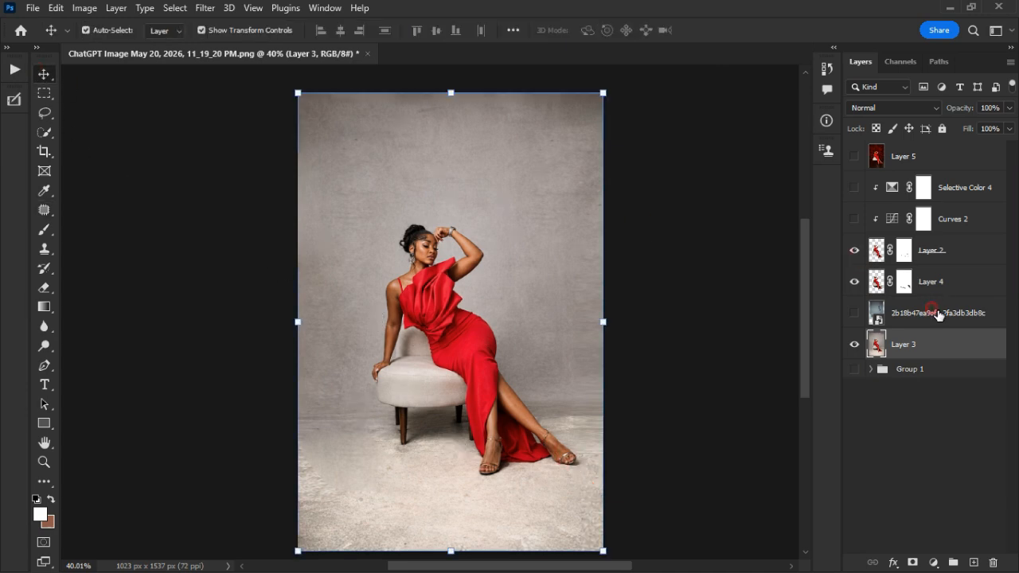
{"action": "left_click", "coordinate": [939, 312]}
{"action": "left_click", "coordinate": [853, 313]}
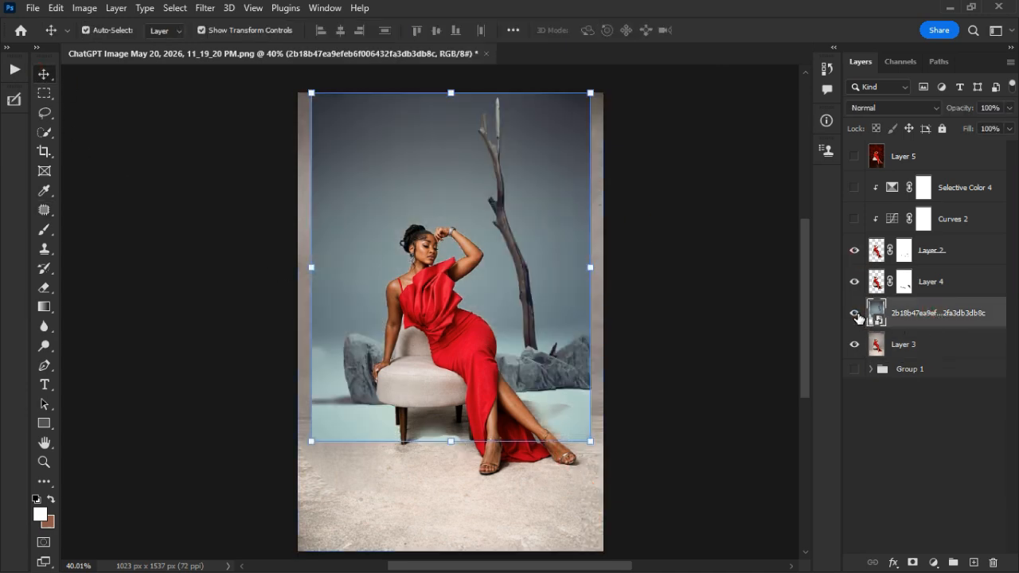
{"action": "left_click", "coordinate": [854, 280]}
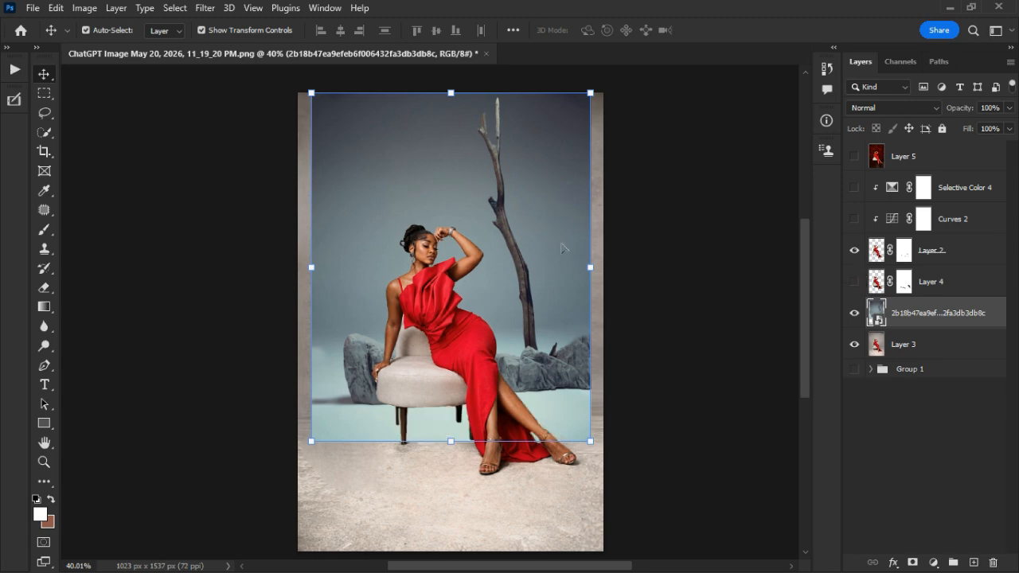
{"action": "left_click_drag", "start_coordinate": [593, 271], "coordinate": [602, 268]}
{"action": "left_click_drag", "start_coordinate": [314, 271], "coordinate": [293, 267]}
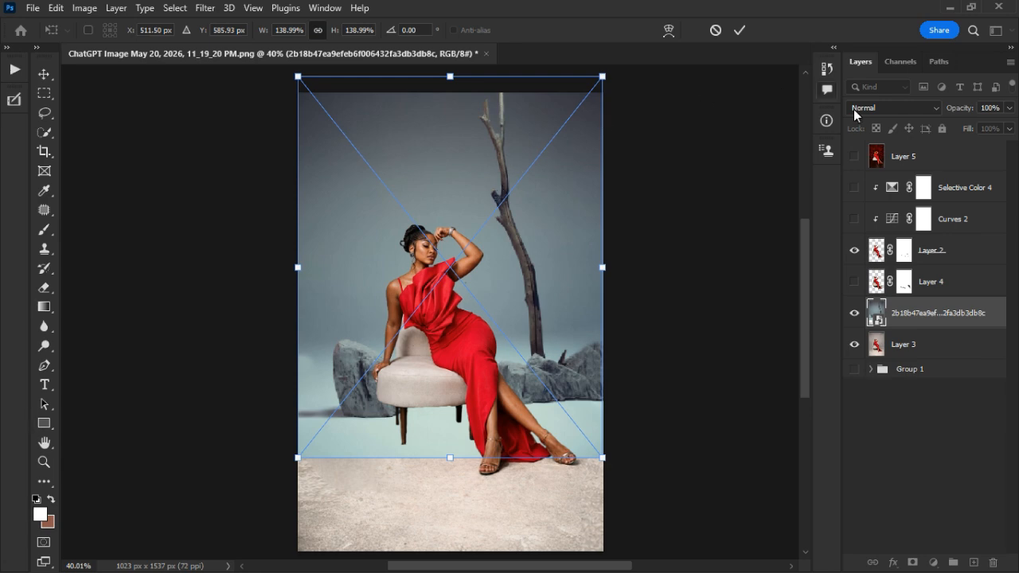
Try the Multiply, Overlay and Lighten blend modes on the rocks-and-branch image
{"action": "left_click", "coordinate": [902, 111]}
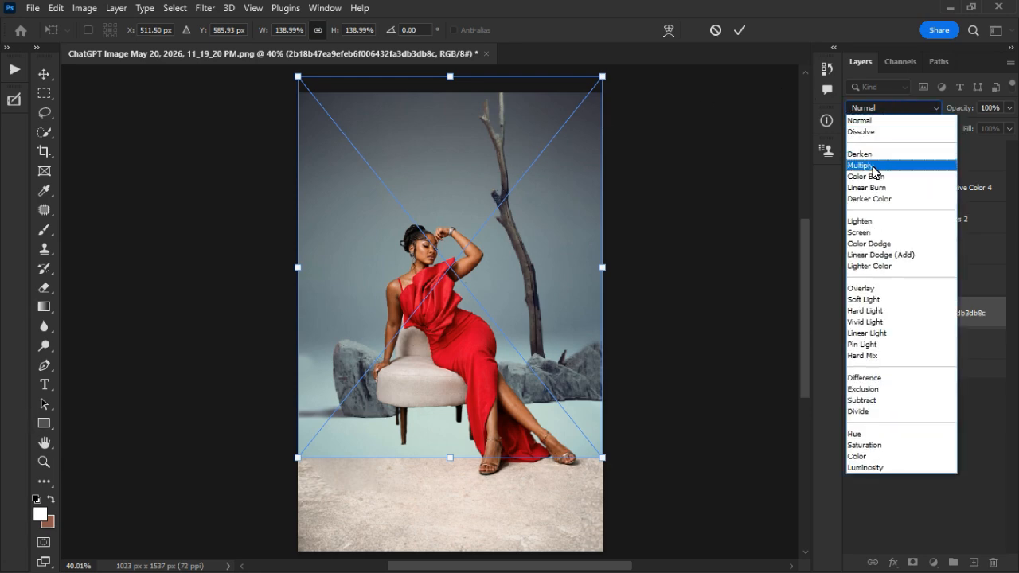
{"action": "left_click", "coordinate": [873, 167]}
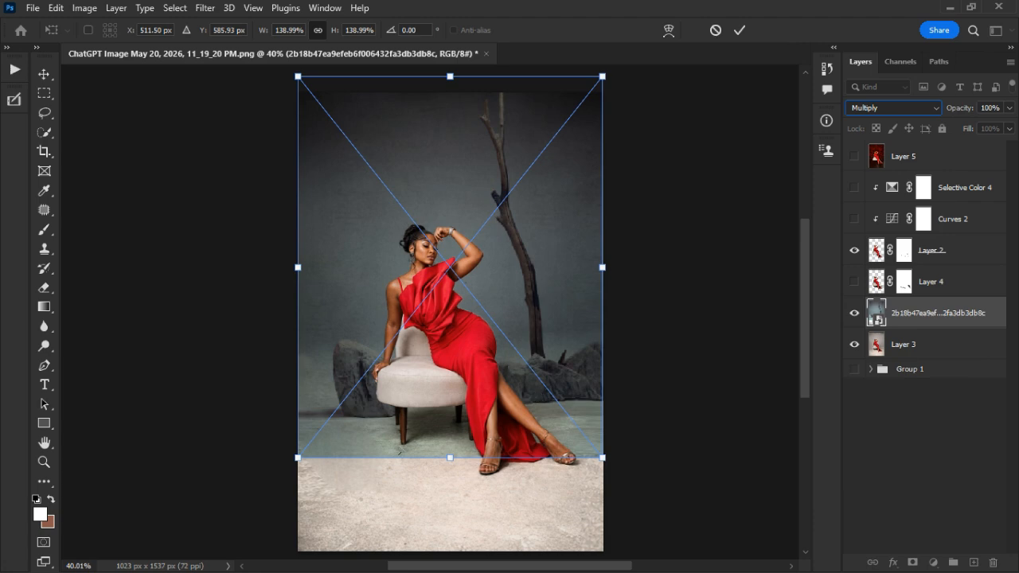
{"action": "left_click", "coordinate": [895, 108]}
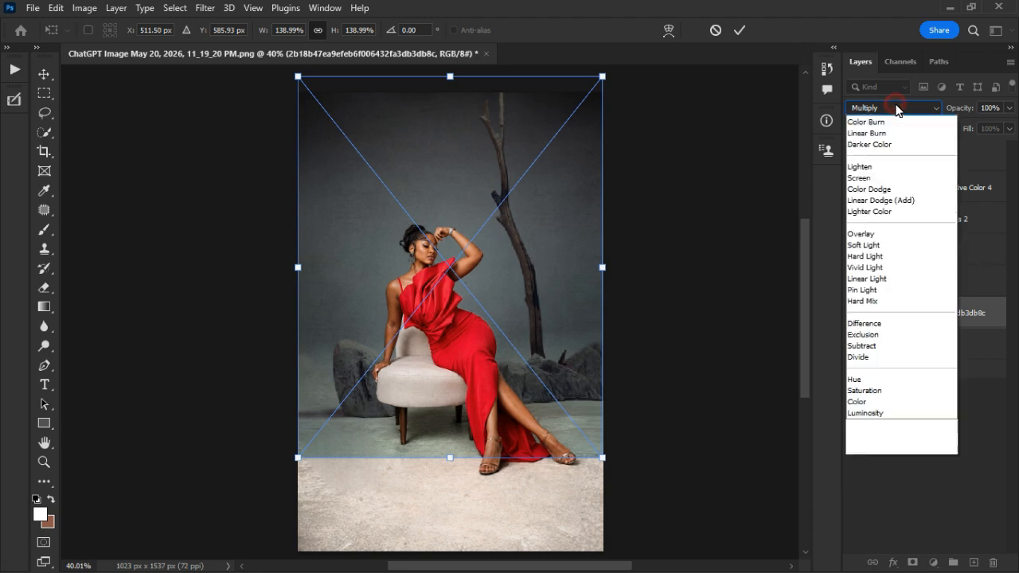
{"action": "left_click", "coordinate": [885, 292]}
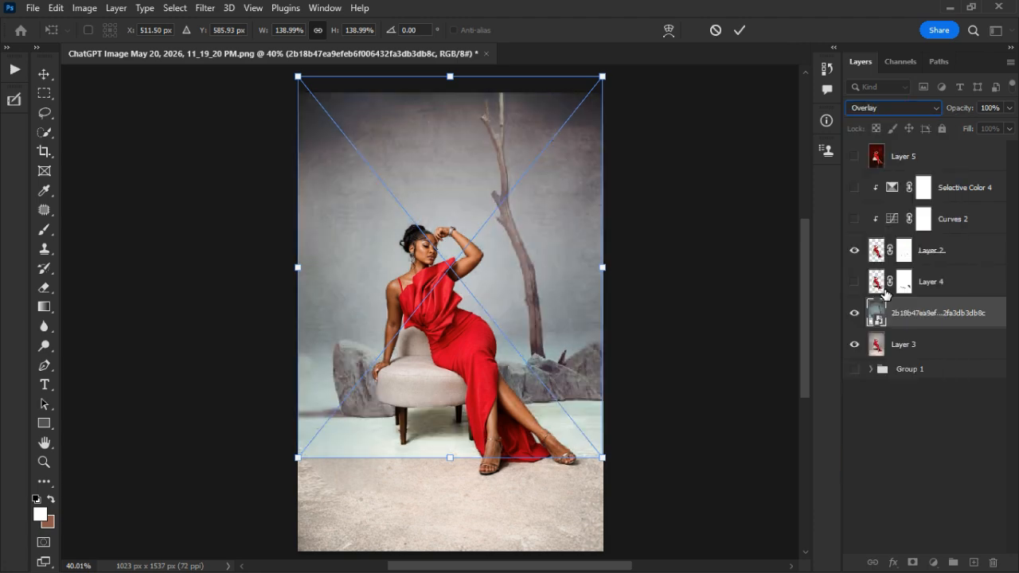
{"action": "left_click", "coordinate": [879, 108]}
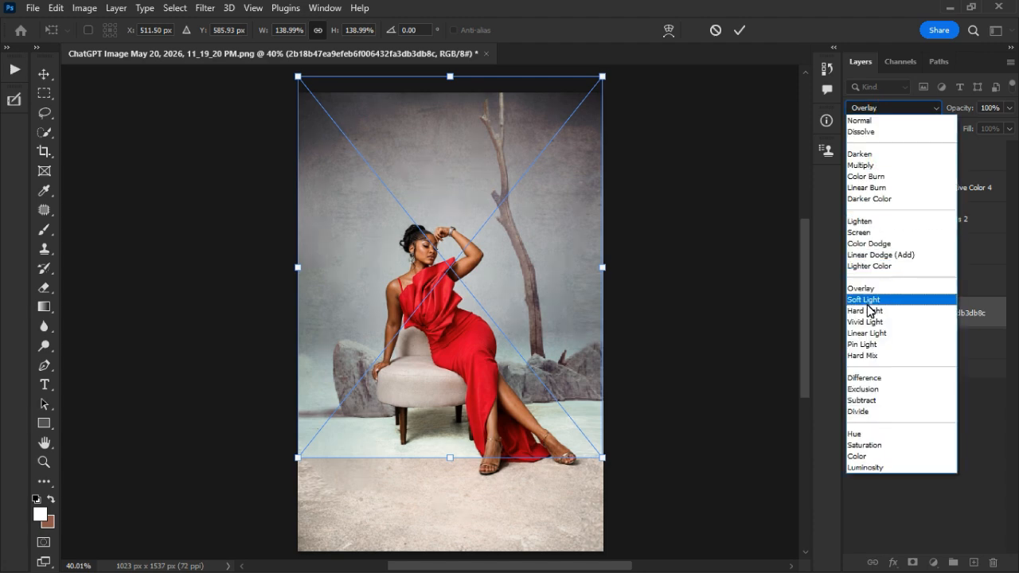
{"action": "left_click", "coordinate": [868, 222]}
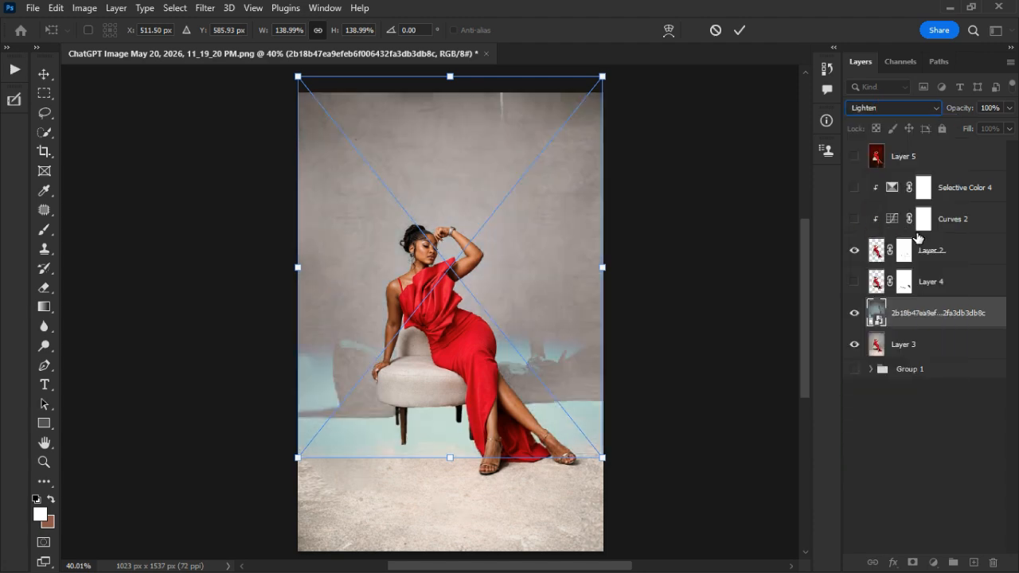
Apply the scaling of the rocks-and-branch image and set its blend mode to Normal
{"action": "key", "text": "Return"}
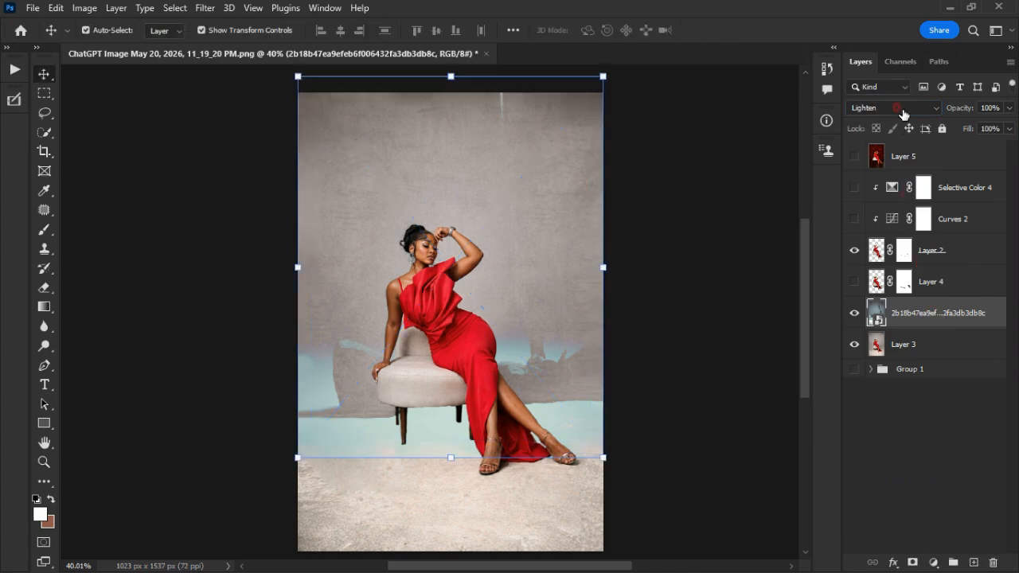
{"action": "left_click", "coordinate": [902, 114]}
{"action": "left_click", "coordinate": [883, 125]}
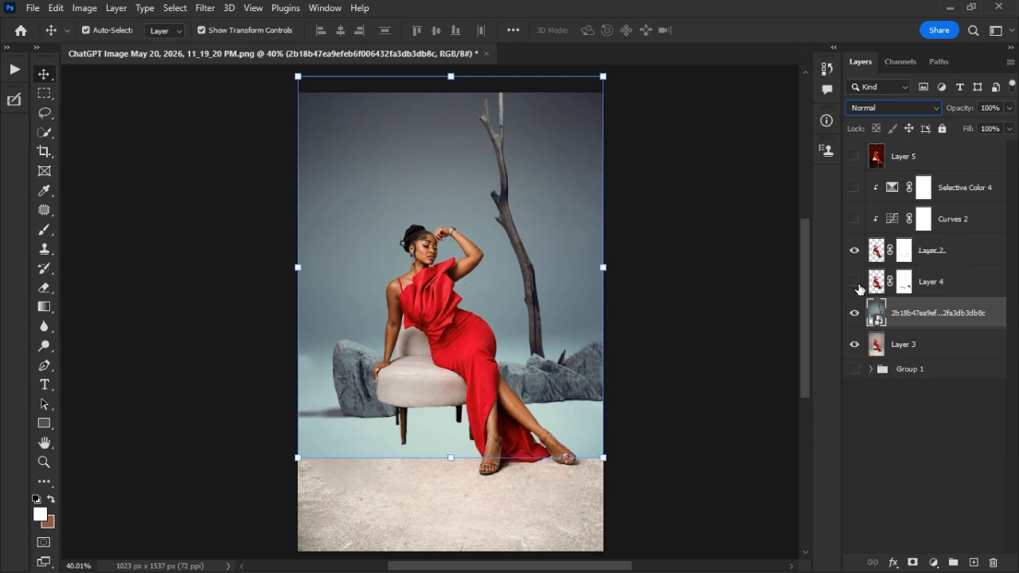
Show Layer 4 and rasterize the rocks-and-branch image layer
{"action": "left_click", "coordinate": [854, 282]}
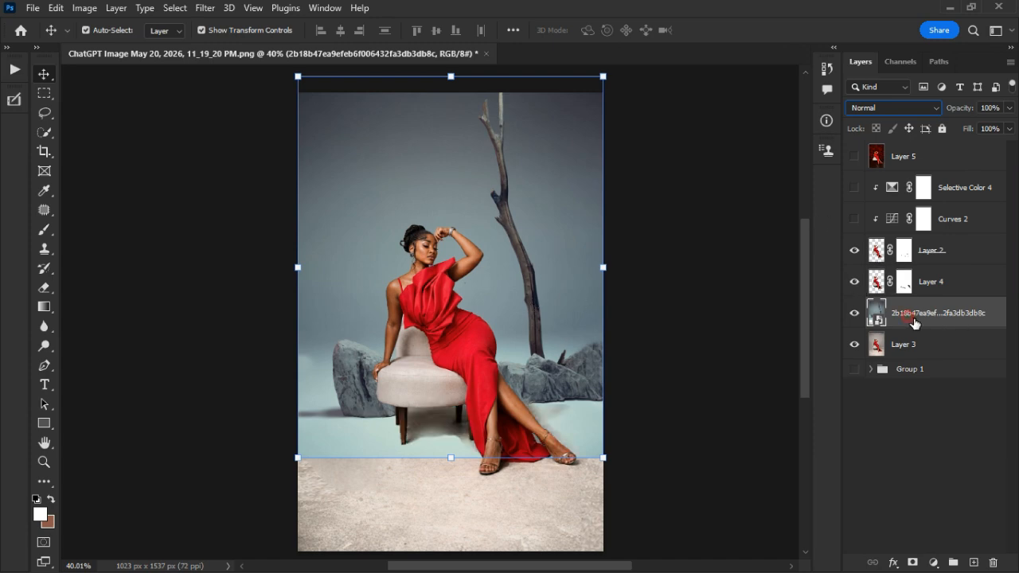
{"action": "right_click", "coordinate": [944, 323]}
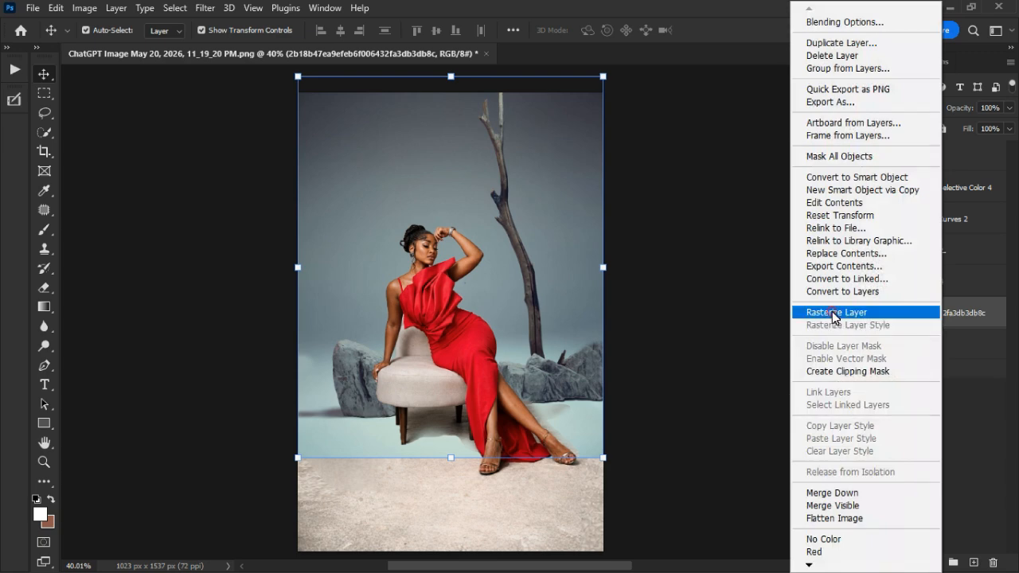
{"action": "left_click", "coordinate": [835, 313]}
Move the rocks-and-branch image up, then resize it to 100% width and 86.62% height, aligning its upper edge with the canvas
{"action": "left_click_drag", "start_coordinate": [516, 291], "coordinate": [510, 264]}
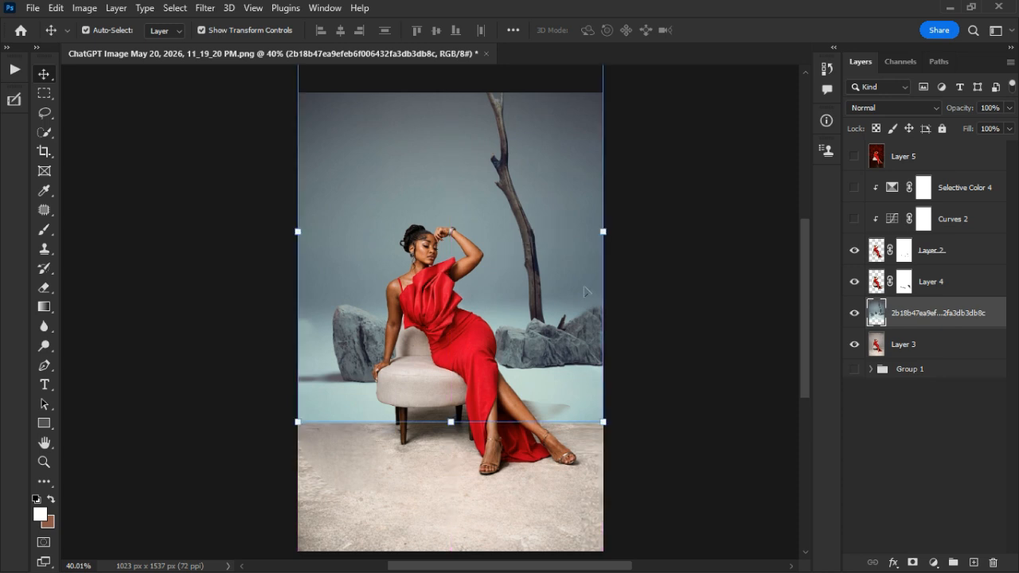
{"action": "scroll", "coordinate": [507, 333], "scroll_direction": "down", "scroll_amount": 2}
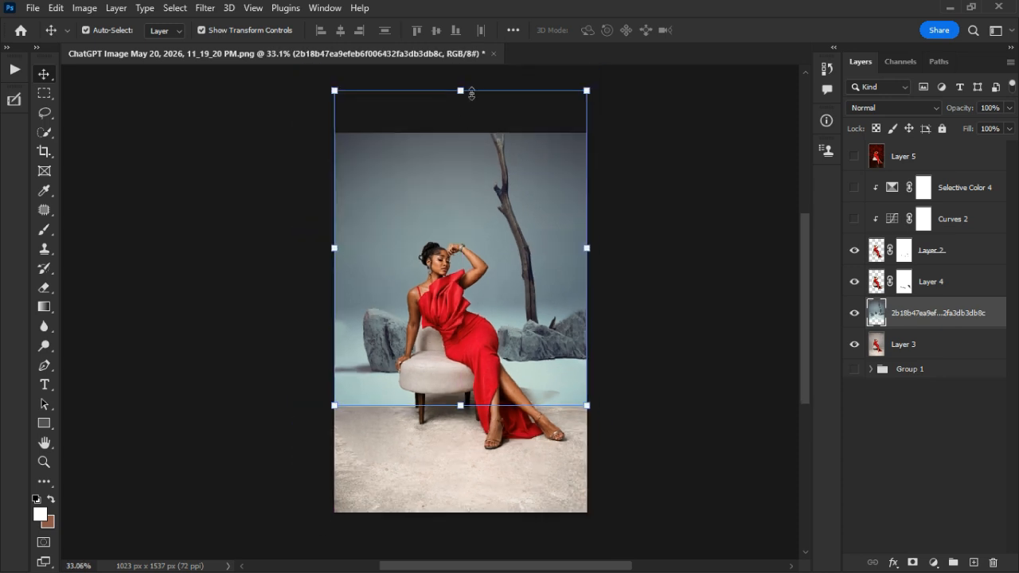
{"action": "left_click_drag", "start_coordinate": [467, 96], "coordinate": [469, 138]}
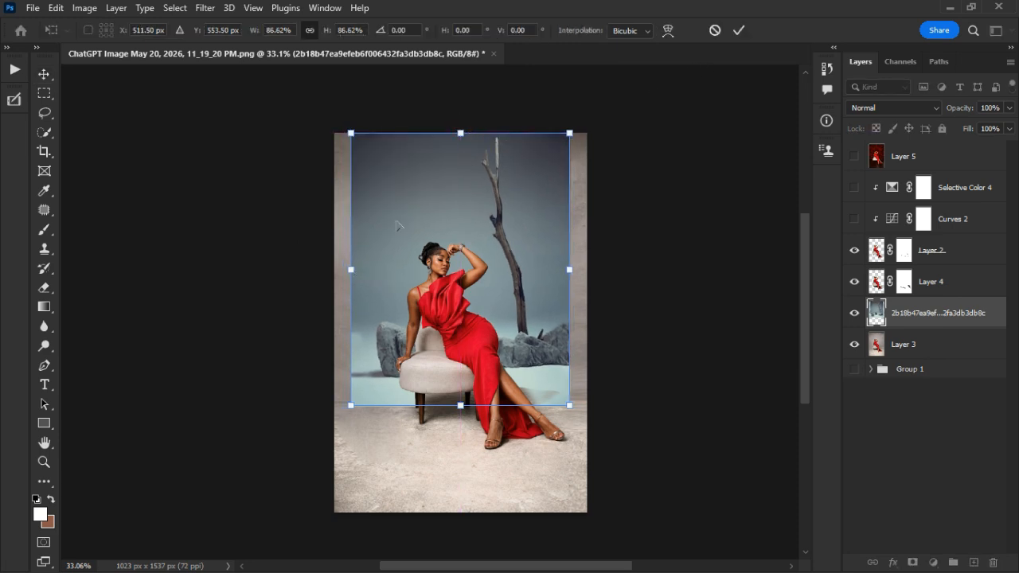
{"action": "left_click_drag", "start_coordinate": [358, 277], "coordinate": [330, 271]}
{"action": "left_click_drag", "start_coordinate": [579, 278], "coordinate": [594, 277]}
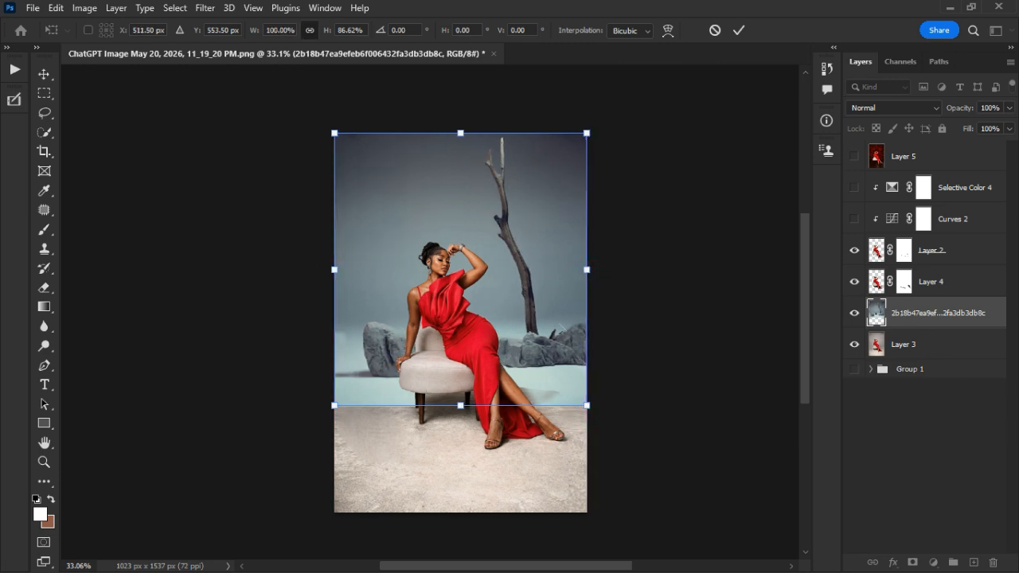
{"action": "scroll", "coordinate": [463, 344], "scroll_direction": "up", "scroll_amount": 1}
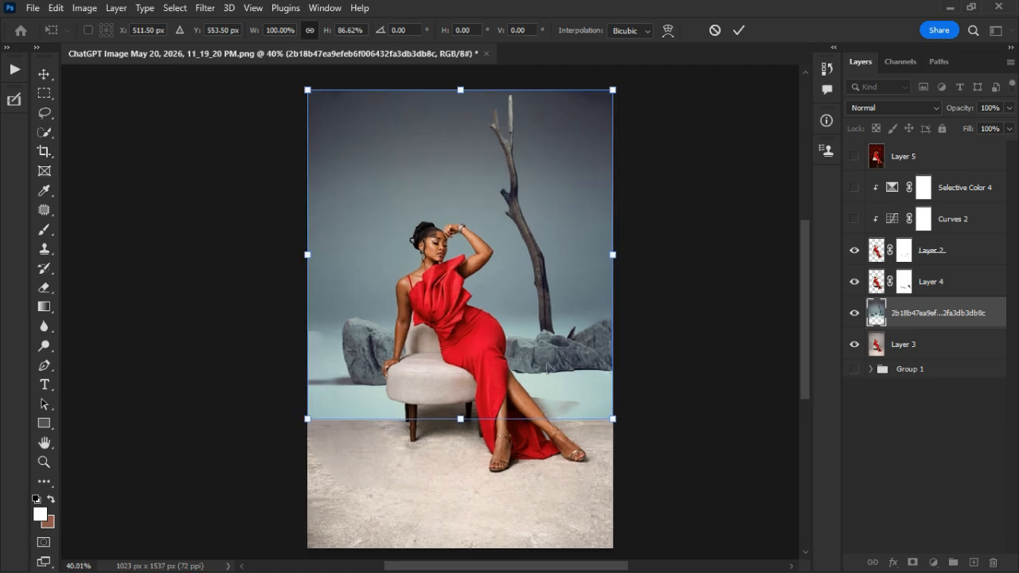
{"action": "left_click", "coordinate": [738, 30]}
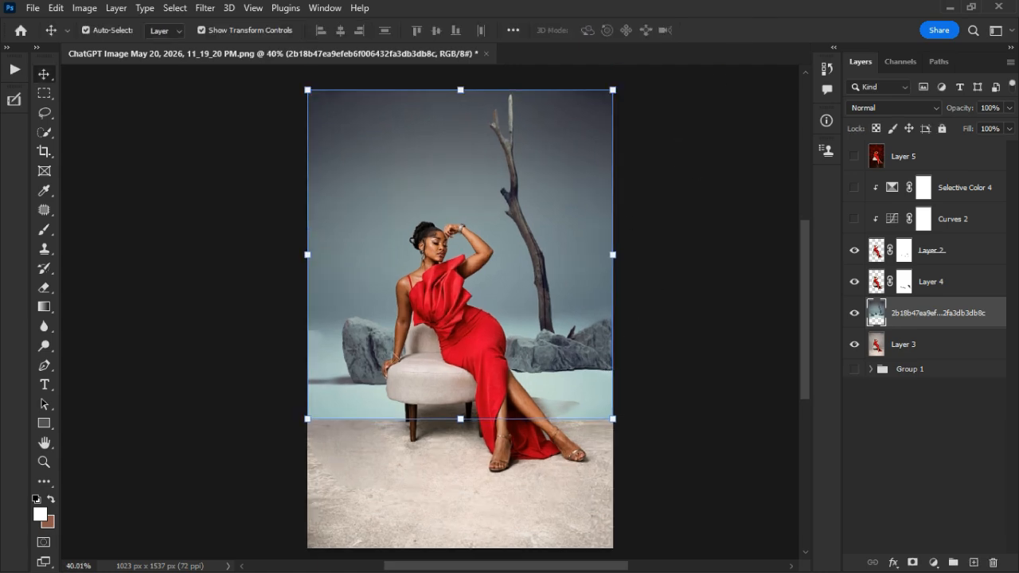
Select Layer 3, toggle its visibility to compare the backdrops, and add a Selective Color adjustment layer directly above it
{"action": "scroll", "coordinate": [459, 331], "scroll_direction": "up", "scroll_amount": 4}
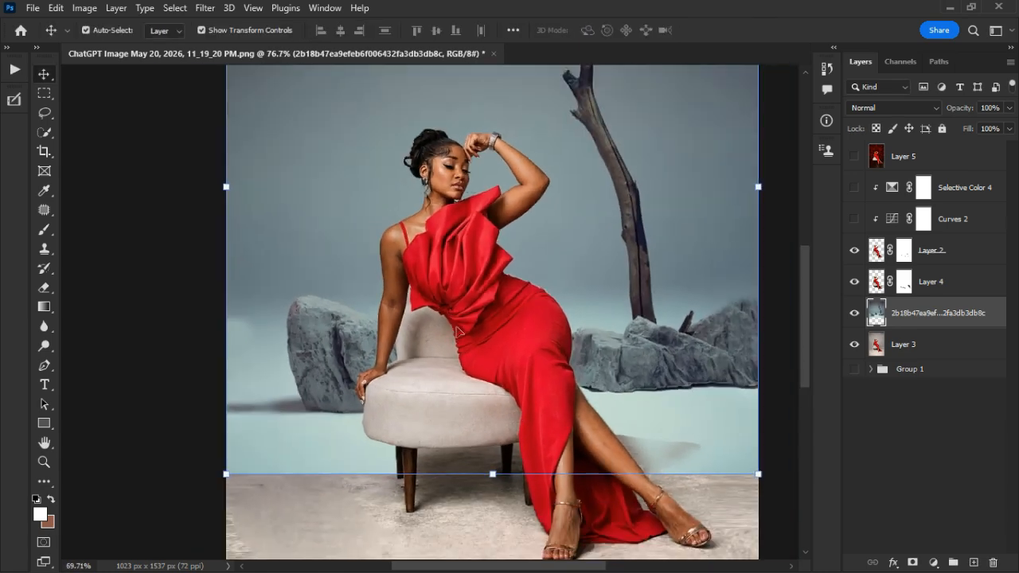
{"action": "scroll", "coordinate": [460, 331], "scroll_direction": "down", "scroll_amount": 3}
{"action": "left_click", "coordinate": [457, 490]}
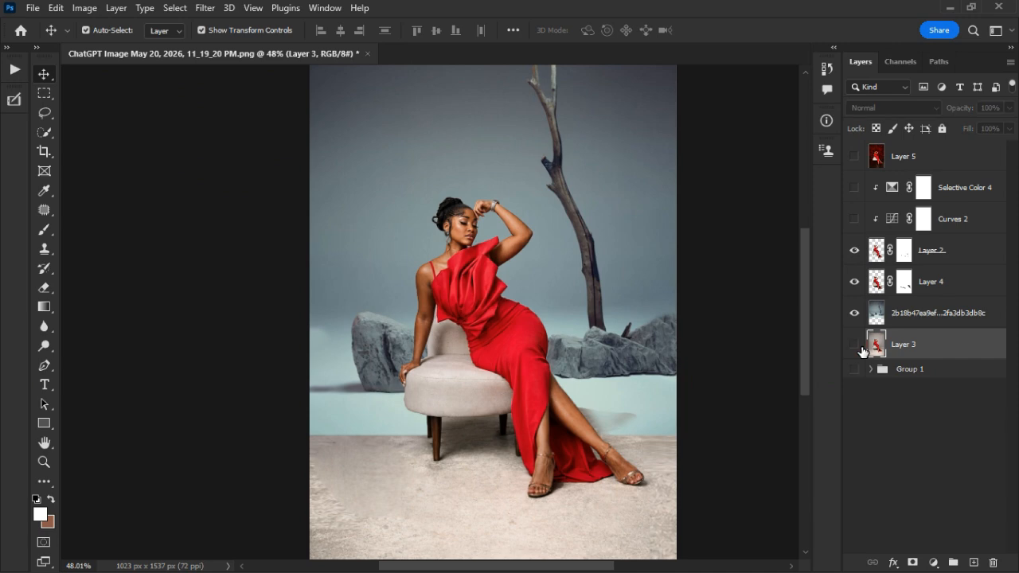
{"action": "left_click", "coordinate": [858, 347]}
{"action": "left_click", "coordinate": [858, 347]}
{"action": "left_click", "coordinate": [858, 345]}
{"action": "left_click", "coordinate": [858, 345]}
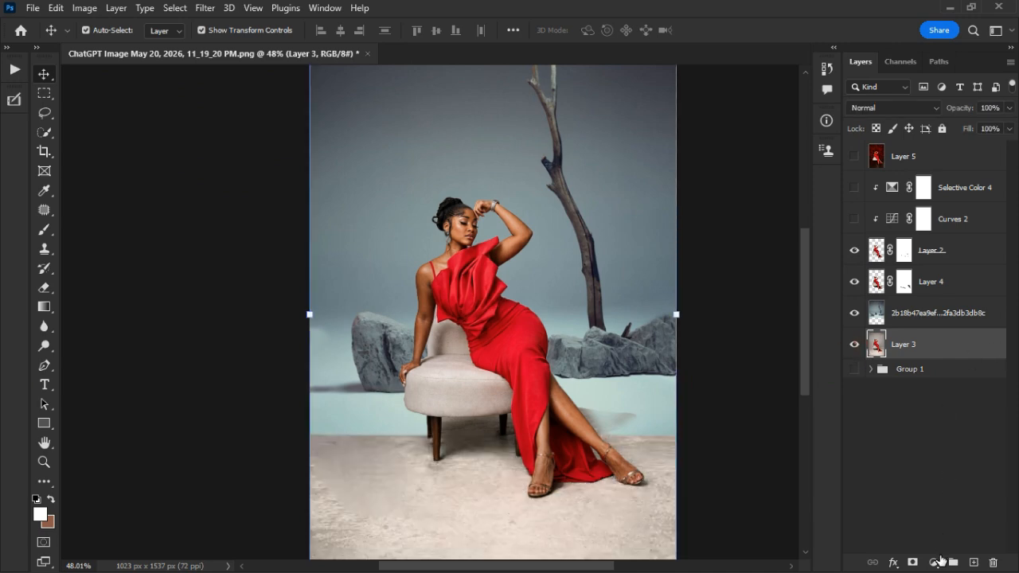
{"action": "left_click", "coordinate": [934, 555]}
{"action": "left_click", "coordinate": [939, 547]}
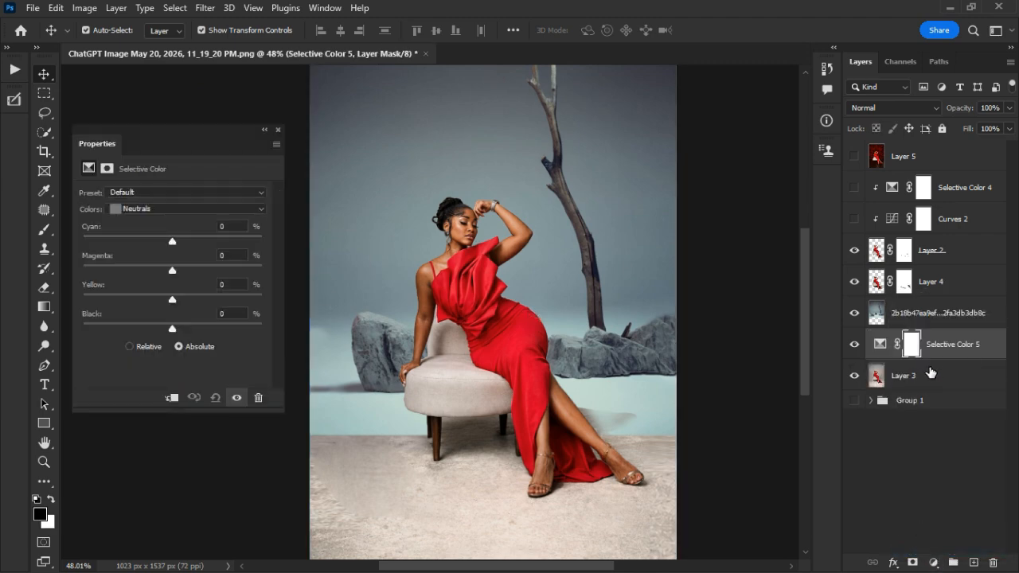
Try the Soft Light blend mode on the rocks-and-branch image with the Selective Color 5 layer temporarily hidden
{"action": "left_click", "coordinate": [933, 318]}
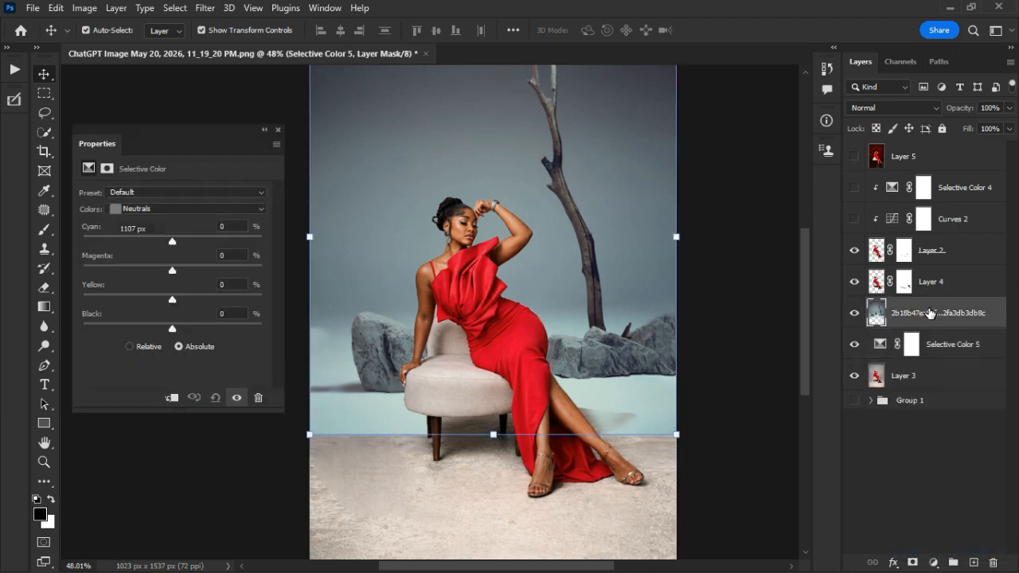
{"action": "left_click", "coordinate": [854, 344]}
{"action": "left_click", "coordinate": [888, 108]}
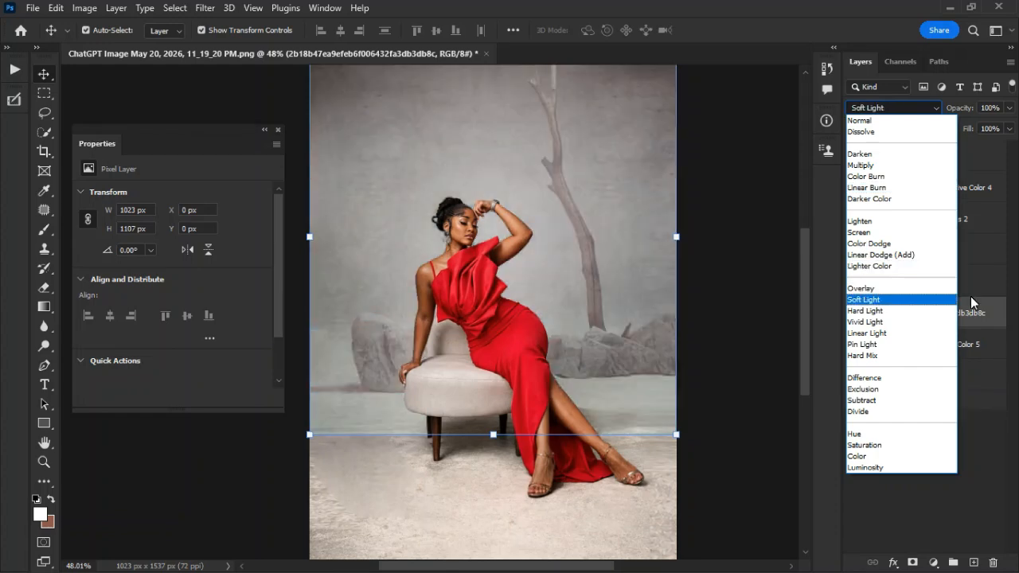
{"action": "left_click", "coordinate": [989, 316]}
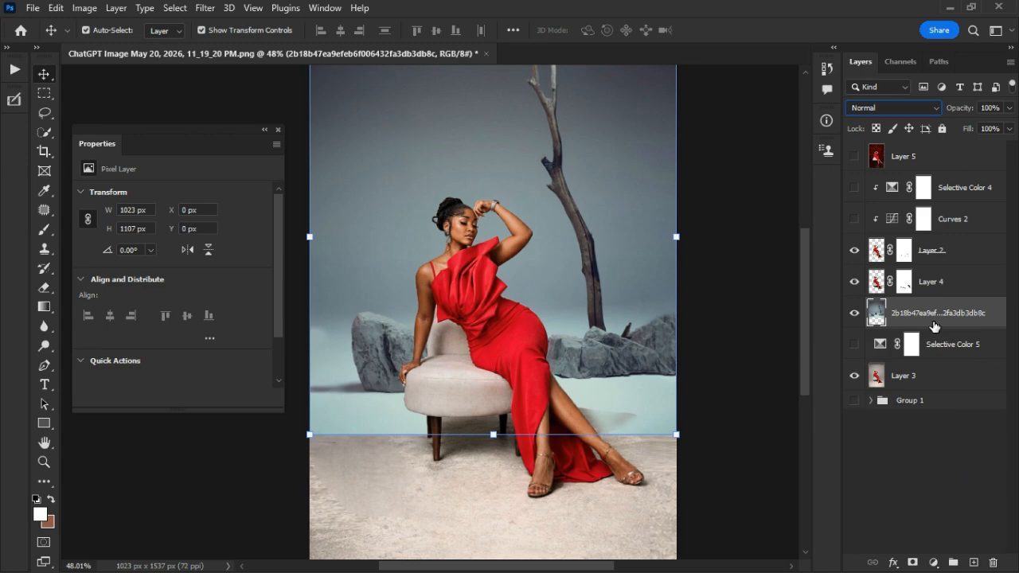
{"action": "left_click", "coordinate": [941, 377]}
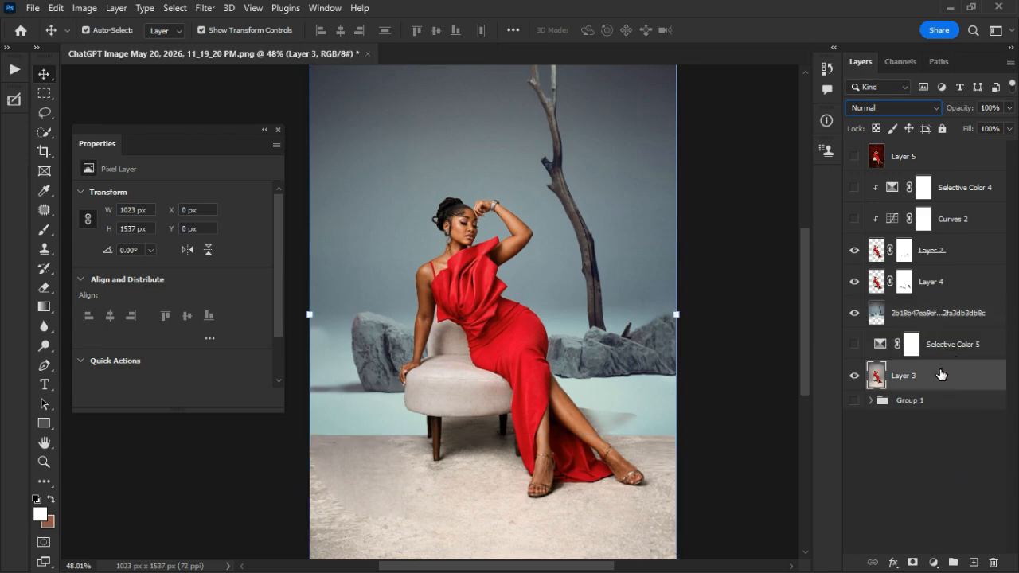
{"action": "left_click", "coordinate": [858, 345]}
In Selective Color 5, adjust the Neutrals' cyan, magenta, yellow and black to tint the beige floor toward the scene's pale cyan
{"action": "left_click", "coordinate": [880, 343]}
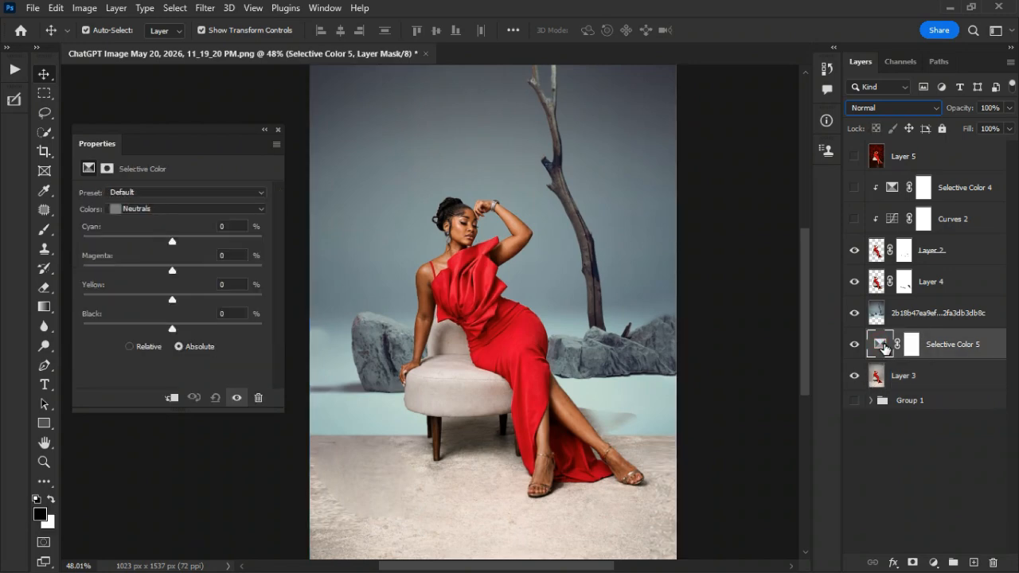
{"action": "left_click", "coordinate": [881, 346]}
{"action": "left_click", "coordinate": [142, 211]}
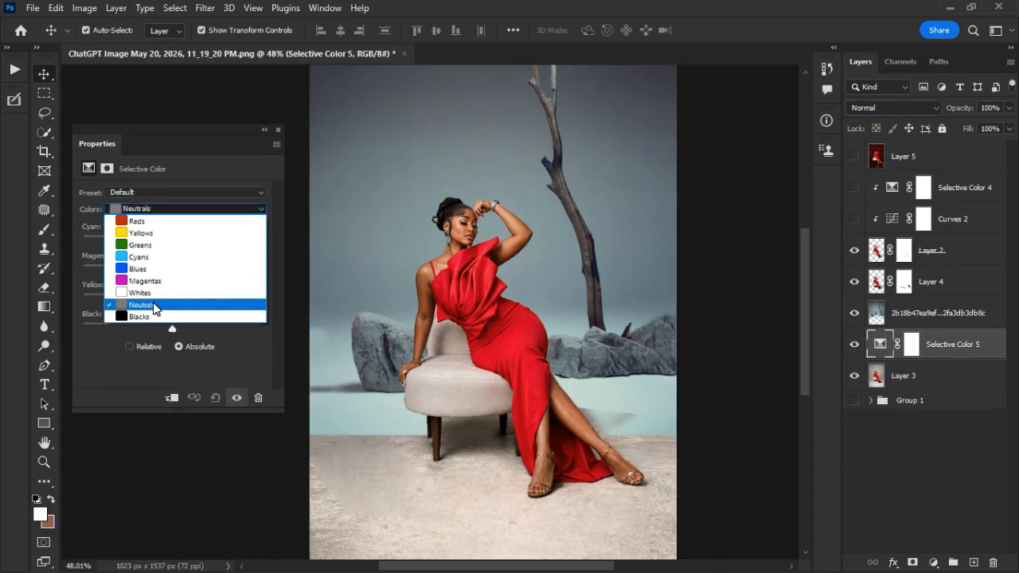
{"action": "left_click", "coordinate": [152, 303]}
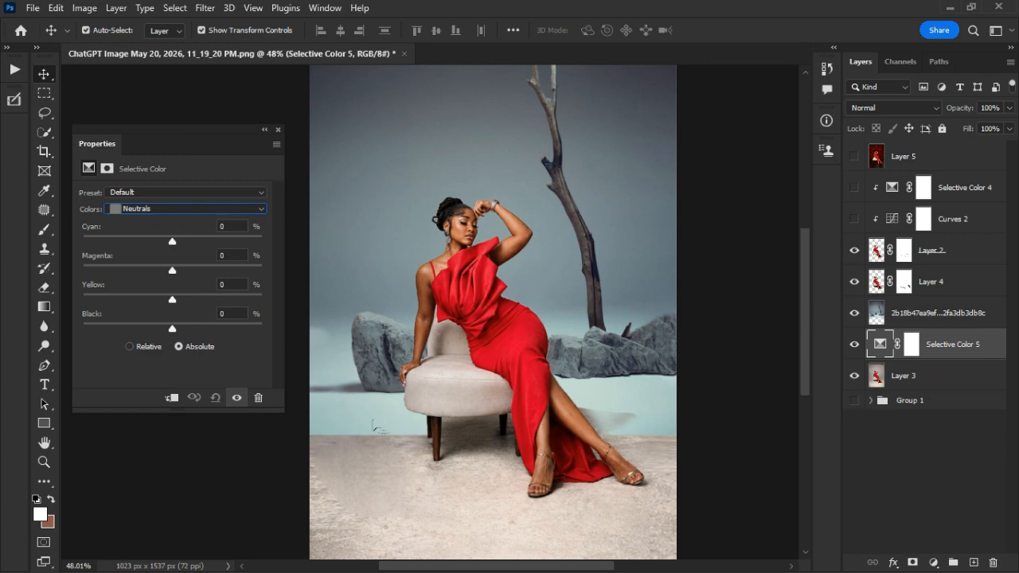
{"action": "mouse_move", "coordinate": [172, 299]}
{"action": "left_mouse_down"}
{"action": "mouse_move", "coordinate": [126, 299]}
{"action": "mouse_move", "coordinate": [170, 301]}
{"action": "mouse_move", "coordinate": [157, 300]}
{"action": "left_mouse_up"}
{"action": "mouse_move", "coordinate": [156, 271]}
{"action": "left_mouse_down"}
{"action": "mouse_move", "coordinate": [152, 299]}
{"action": "mouse_move", "coordinate": [155, 270]}
{"action": "left_mouse_up"}
{"action": "left_click_drag", "start_coordinate": [164, 239], "coordinate": [180, 253]}
{"action": "left_click_drag", "start_coordinate": [171, 327], "coordinate": [153, 301]}
Adjust the Whites in Selective Color 5 by reducing their magenta, and hide Layer 4
{"action": "left_click", "coordinate": [183, 208]}
{"action": "left_click", "coordinate": [156, 296]}
{"action": "left_click_drag", "start_coordinate": [172, 270], "coordinate": [160, 299]}
{"action": "left_click", "coordinate": [854, 280]}
Refine the Neutrals in Selective Color 5 to Cyan +11%, Magenta -18%, Yellow -11% and Black +3%
{"action": "left_click", "coordinate": [183, 208]}
{"action": "left_click", "coordinate": [143, 305]}
{"action": "mouse_move", "coordinate": [177, 328]}
{"action": "left_mouse_down"}
{"action": "mouse_move", "coordinate": [160, 327]}
{"action": "mouse_move", "coordinate": [174, 328]}
{"action": "left_mouse_up"}
{"action": "left_click_drag", "start_coordinate": [174, 241], "coordinate": [181, 240]}
{"action": "mouse_move", "coordinate": [154, 269]}
{"action": "left_mouse_down"}
{"action": "mouse_move", "coordinate": [166, 272]}
{"action": "mouse_move", "coordinate": [153, 272]}
{"action": "left_mouse_up"}
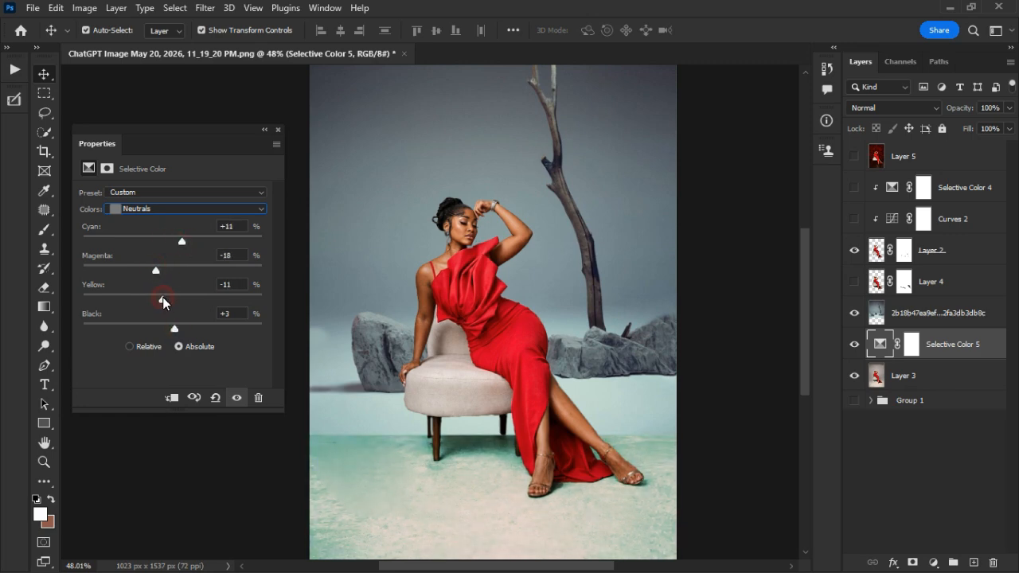
Add a Hue/Saturation adjustment layer above Selective Color 5 with Hue +21, Saturation -33 and Lightness +13
{"action": "left_click", "coordinate": [932, 562]}
{"action": "left_click", "coordinate": [943, 411]}
{"action": "left_click_drag", "start_coordinate": [172, 246], "coordinate": [183, 308]}
{"action": "left_click_drag", "start_coordinate": [139, 279], "coordinate": [141, 278]}
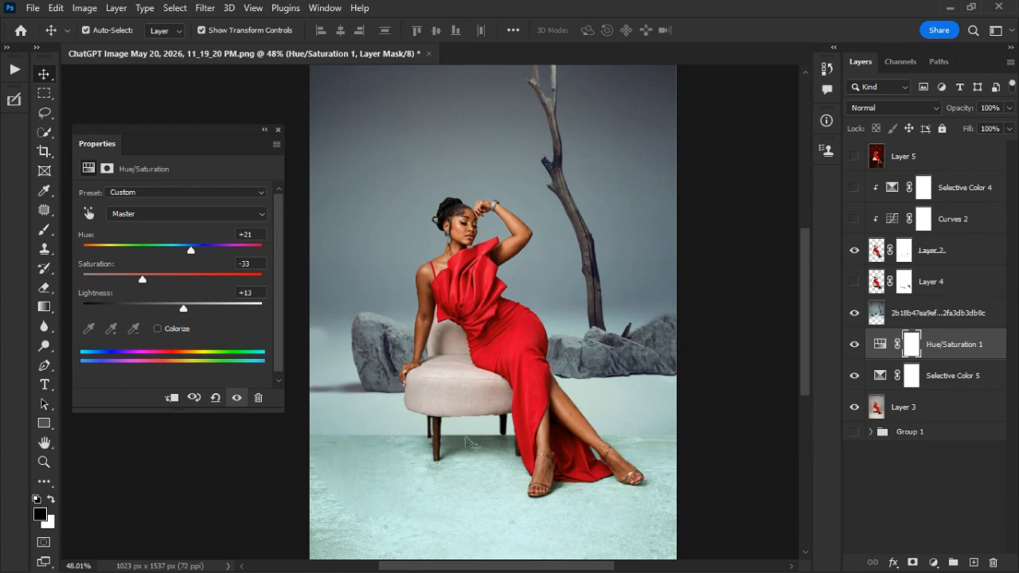
Add another Selective Color layer and, for the Cyans, lower cyan to about -25%, fine-tune yellow and raise black
{"action": "left_click", "coordinate": [932, 561]}
{"action": "left_click", "coordinate": [931, 559]}
{"action": "left_click", "coordinate": [187, 208]}
{"action": "left_click", "coordinate": [159, 257]}
{"action": "left_click_drag", "start_coordinate": [172, 299], "coordinate": [177, 300]}
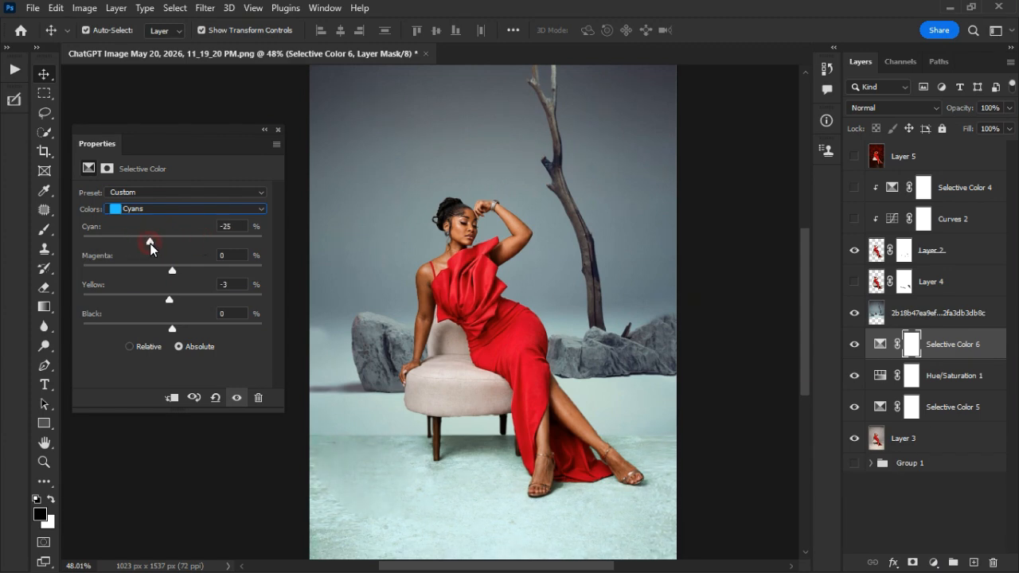
{"action": "left_click_drag", "start_coordinate": [172, 326], "coordinate": [182, 330]}
{"action": "left_click", "coordinate": [278, 129]}
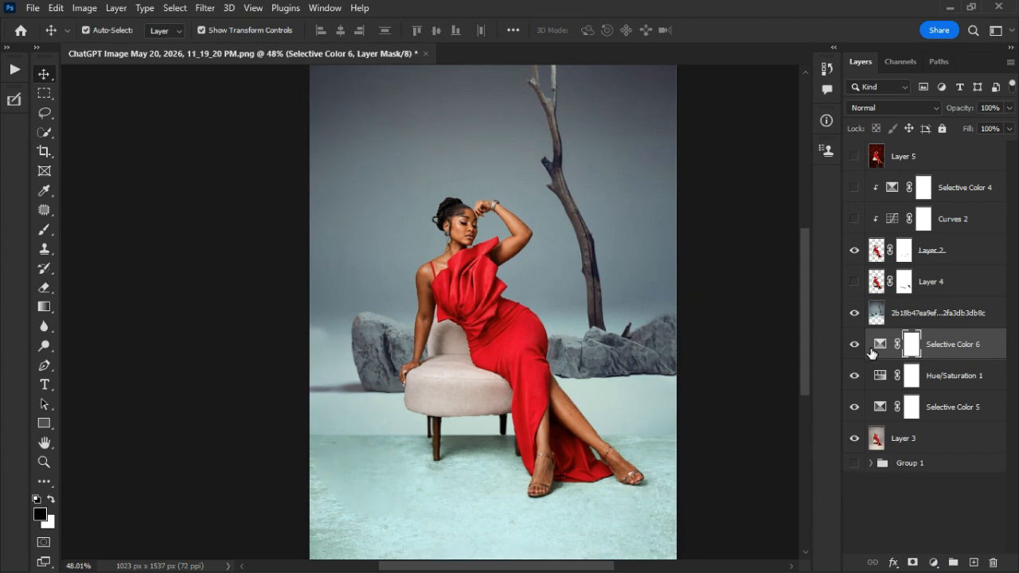
Move Selective Color 6, Hue/Saturation 1 and Selective Color 5 above Layer 4, clip them to it, and show Layer 4
{"action": "left_click", "coordinate": [969, 406], "text": "shift"}
{"action": "left_click_drag", "start_coordinate": [963, 372], "coordinate": [952, 273]}
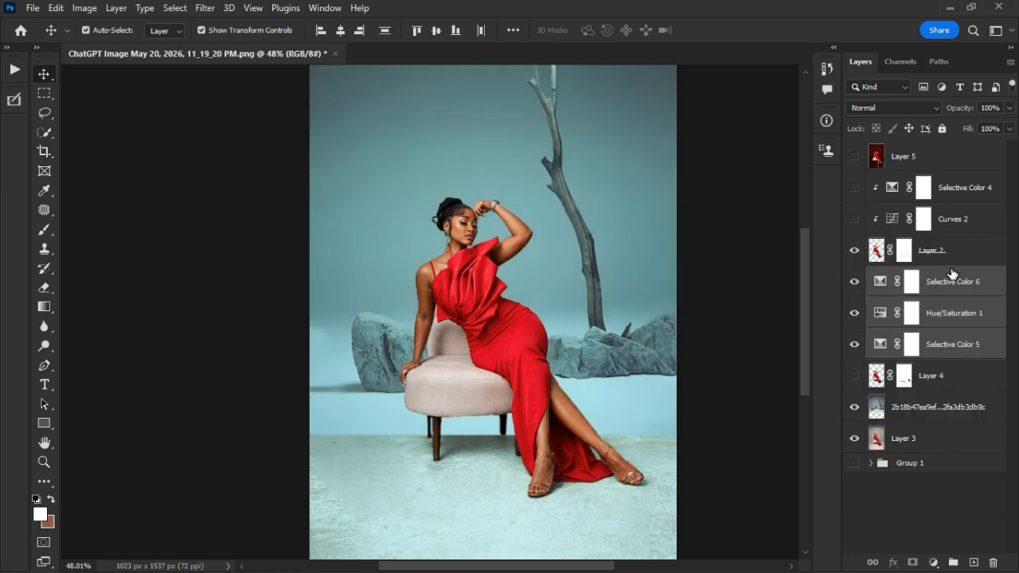
{"action": "left_click", "coordinate": [897, 364], "text": "alt"}
{"action": "left_click", "coordinate": [895, 328], "text": "alt"}
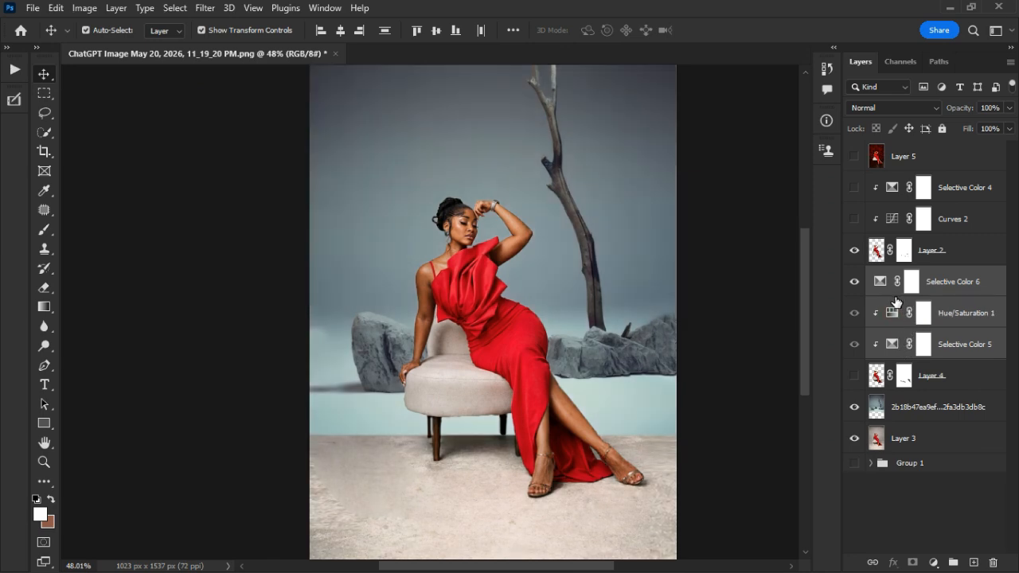
{"action": "left_click", "coordinate": [894, 299], "text": "alt"}
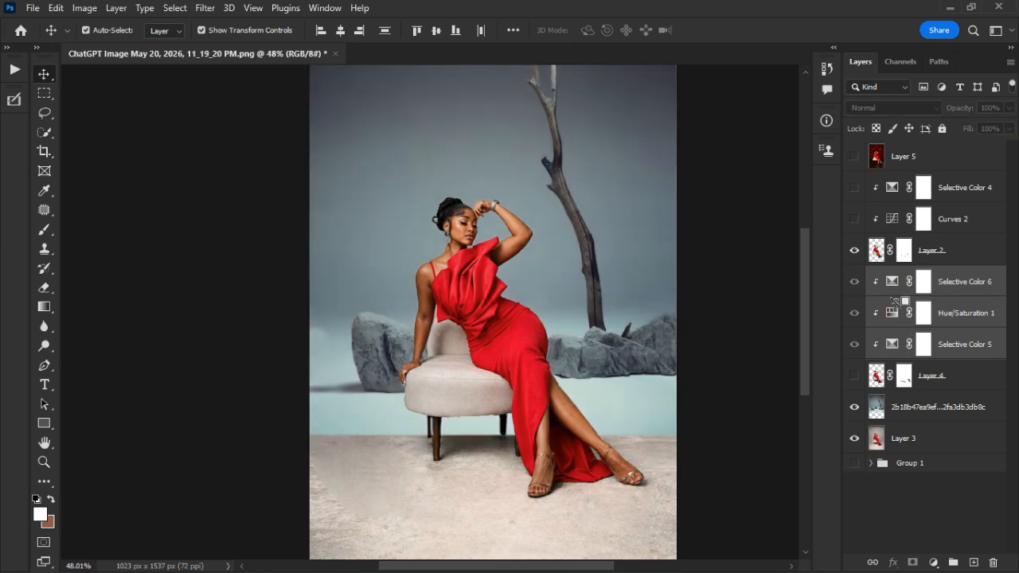
{"action": "left_click", "coordinate": [856, 377]}
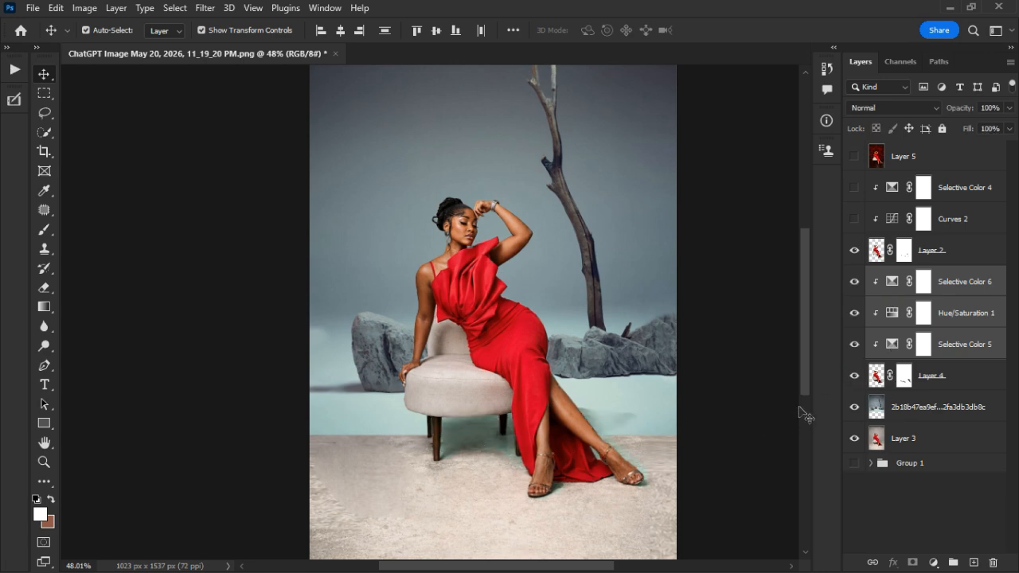
Hide Layers 4 and 2, and marquee-select the floor area across the lower canvas on the rocks-and-branch layer
{"action": "left_click", "coordinate": [916, 419]}
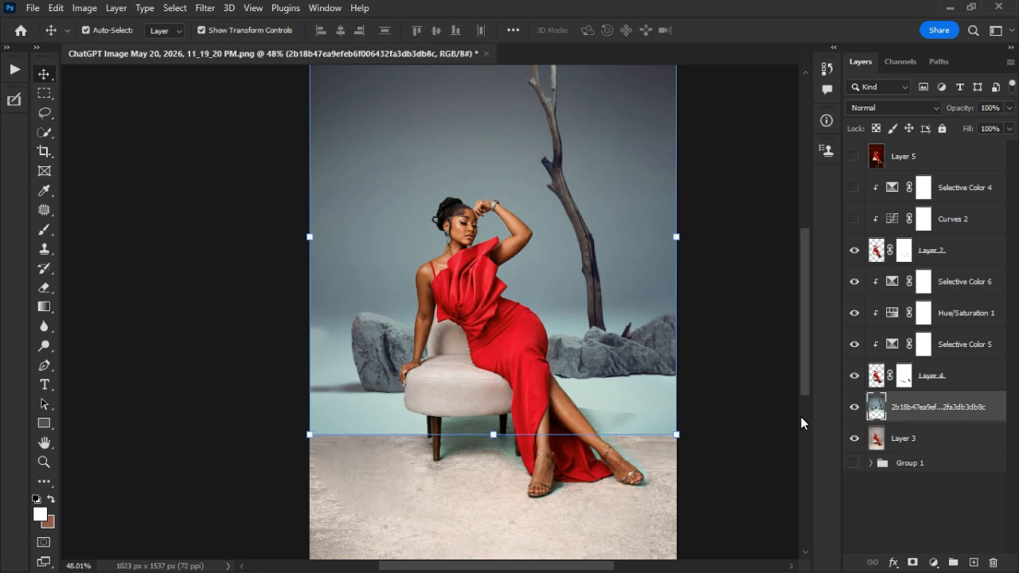
{"action": "left_click", "coordinate": [854, 376]}
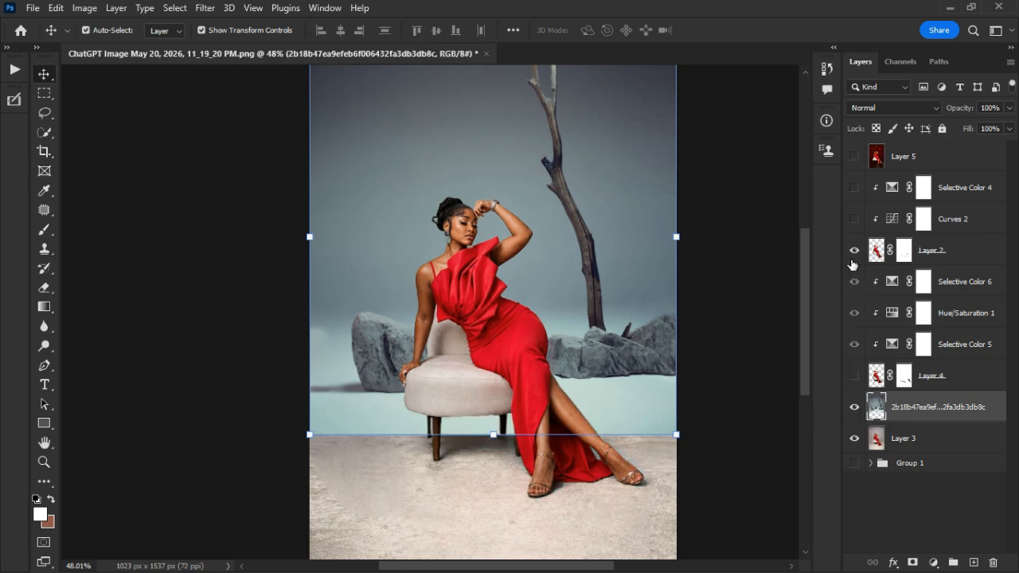
{"action": "left_click", "coordinate": [854, 253]}
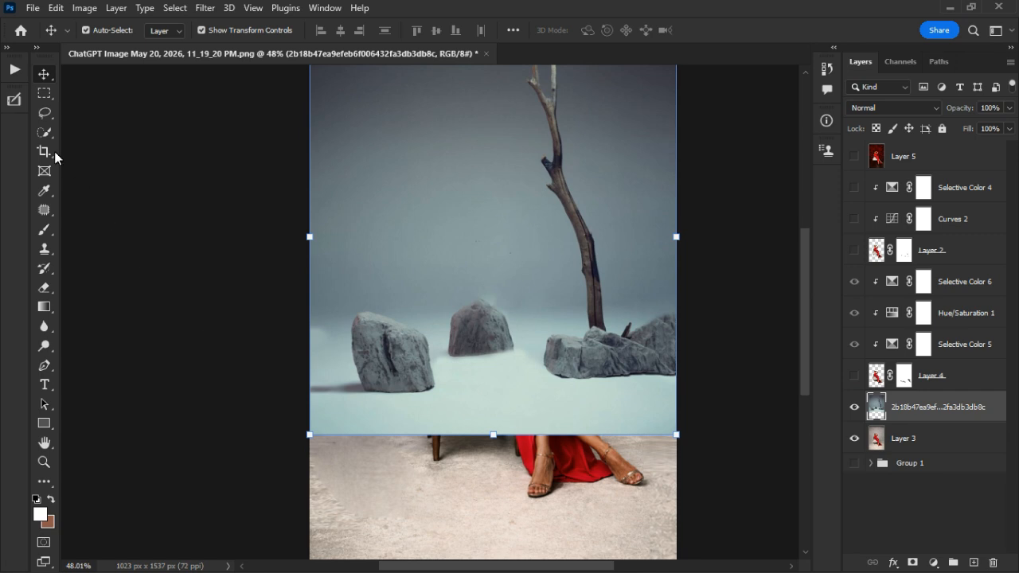
{"action": "left_click", "coordinate": [46, 96]}
{"action": "left_click_drag", "start_coordinate": [310, 423], "coordinate": [754, 486]}
With a soft 400 px brush, paint sampled pale cyan floor tones over the center and left side of the selected area
{"action": "left_click", "coordinate": [45, 232]}
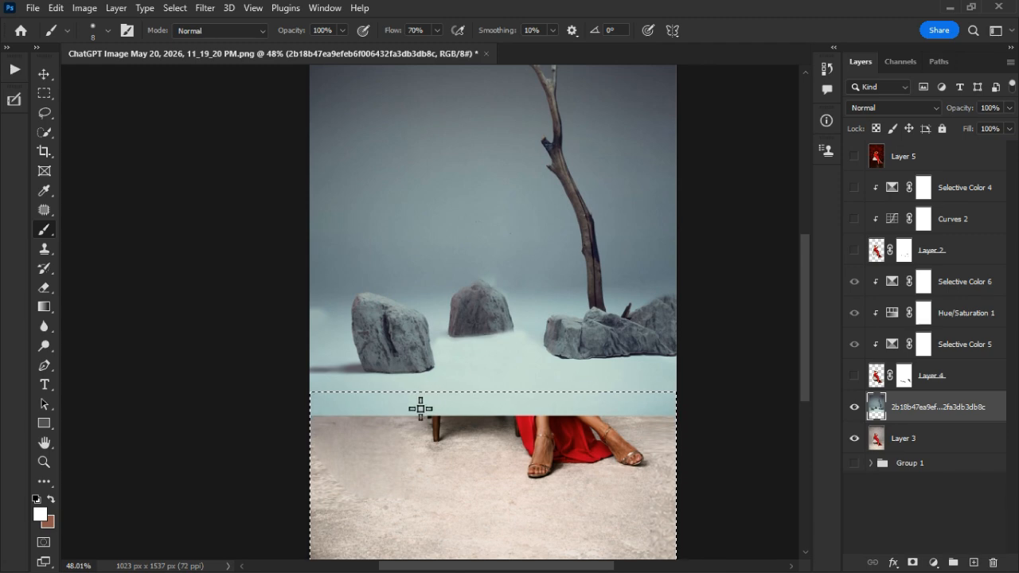
{"action": "key", "text": "bracketright"}
{"action": "key", "text": "bracketright"}
{"action": "key", "text": "bracketright"}
{"action": "key", "text": "bracketright"}
{"action": "key", "text": "bracketright"}
{"action": "key", "text": "bracketright"}
{"action": "key", "text": "bracketright"}
{"action": "key", "text": "bracketright"}
{"action": "key", "text": "bracketright"}
{"action": "key", "text": "bracketright"}
{"action": "key", "text": "bracketright"}
{"action": "key", "text": "bracketright"}
{"action": "key", "text": "bracketright"}
{"action": "key", "text": "bracketright"}
{"action": "key", "text": "bracketright"}
{"action": "key", "text": "bracketright"}
{"action": "key", "text": "bracketright"}
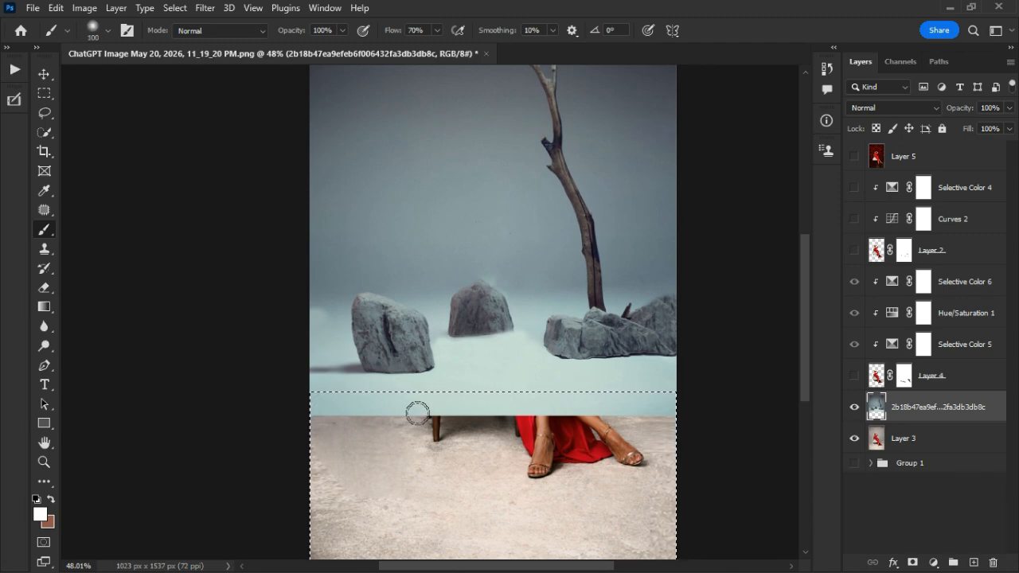
{"action": "key", "text": "bracketleft"}
{"action": "key", "text": "bracketleft"}
{"action": "left_click", "coordinate": [447, 406], "text": "alt"}
{"action": "mouse_move", "coordinate": [477, 471]}
{"action": "left_mouse_down"}
{"action": "mouse_move", "coordinate": [502, 535]}
{"action": "mouse_move", "coordinate": [492, 414]}
{"action": "mouse_move", "coordinate": [490, 454]}
{"action": "mouse_move", "coordinate": [534, 424]}
{"action": "mouse_move", "coordinate": [532, 541]}
{"action": "mouse_move", "coordinate": [544, 471]}
{"action": "mouse_move", "coordinate": [474, 442]}
{"action": "mouse_move", "coordinate": [491, 543]}
{"action": "left_mouse_up"}
{"action": "left_click", "coordinate": [385, 407], "text": "alt"}
{"action": "mouse_move", "coordinate": [387, 409]}
{"action": "left_mouse_down"}
{"action": "mouse_move", "coordinate": [409, 472]}
{"action": "mouse_move", "coordinate": [387, 493]}
{"action": "left_mouse_up"}
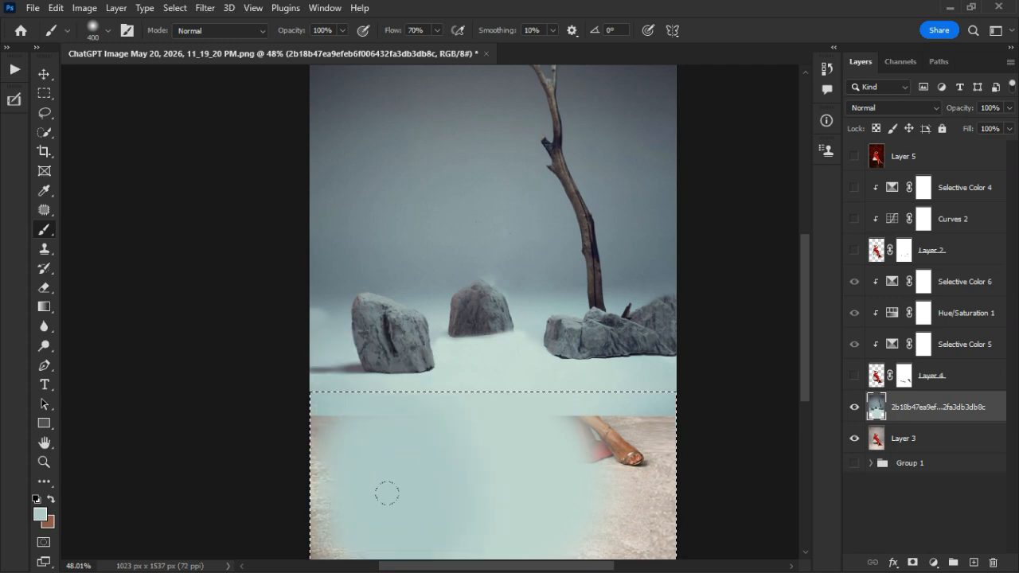
{"action": "left_click", "coordinate": [342, 420], "text": "alt"}
{"action": "left_click_drag", "start_coordinate": [336, 407], "coordinate": [332, 511]}
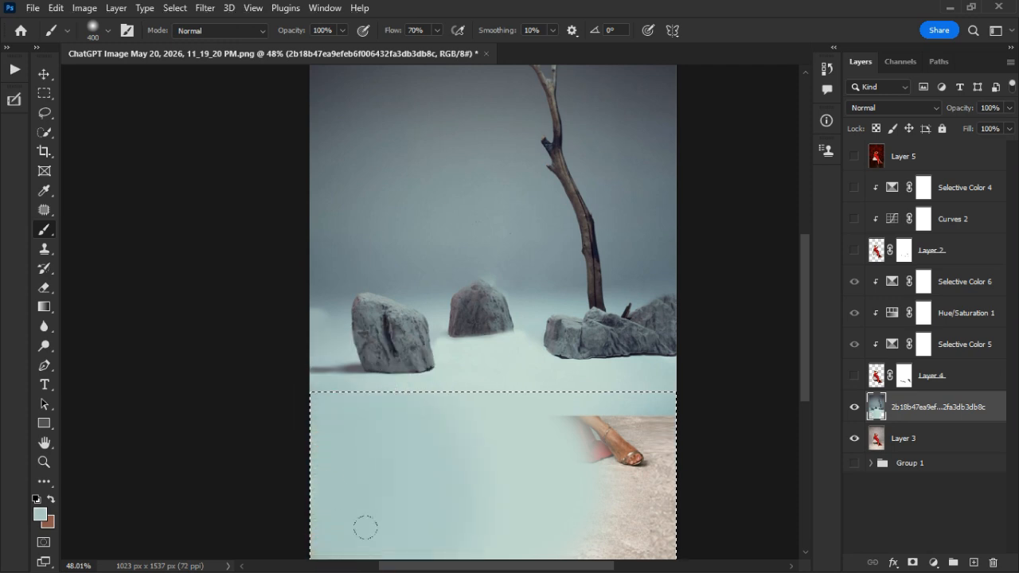
Paint sampled pale cyan over the remaining right side of the selected floor and smooth the tones across its upper edge
{"action": "left_click_drag", "start_coordinate": [618, 546], "coordinate": [712, 567]}
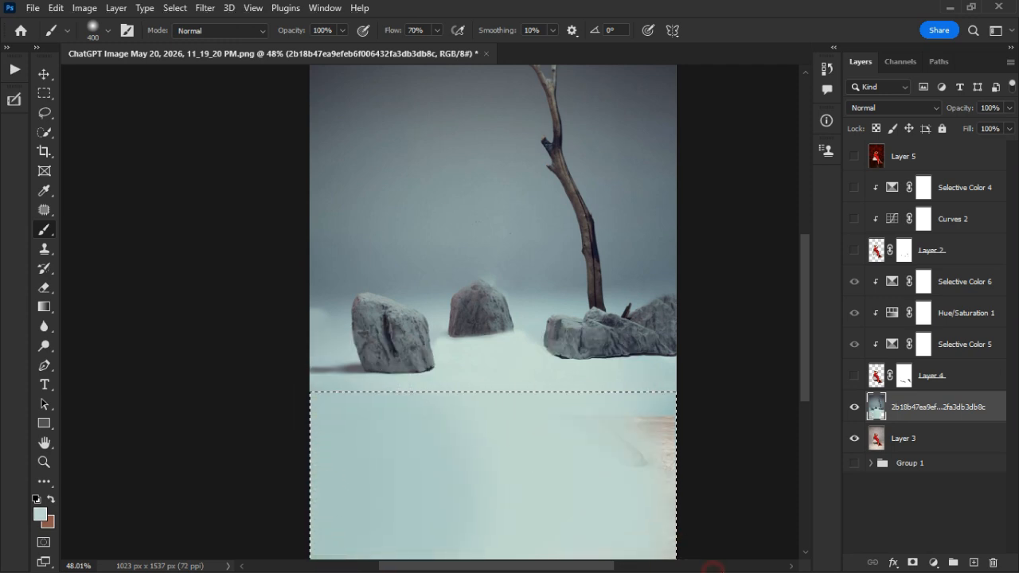
{"action": "left_click", "coordinate": [632, 406], "text": "alt"}
{"action": "mouse_move", "coordinate": [603, 416]}
{"action": "left_mouse_down"}
{"action": "mouse_move", "coordinate": [738, 506]}
{"action": "mouse_move", "coordinate": [716, 472]}
{"action": "left_mouse_up"}
{"action": "left_click_drag", "start_coordinate": [425, 421], "coordinate": [264, 432]}
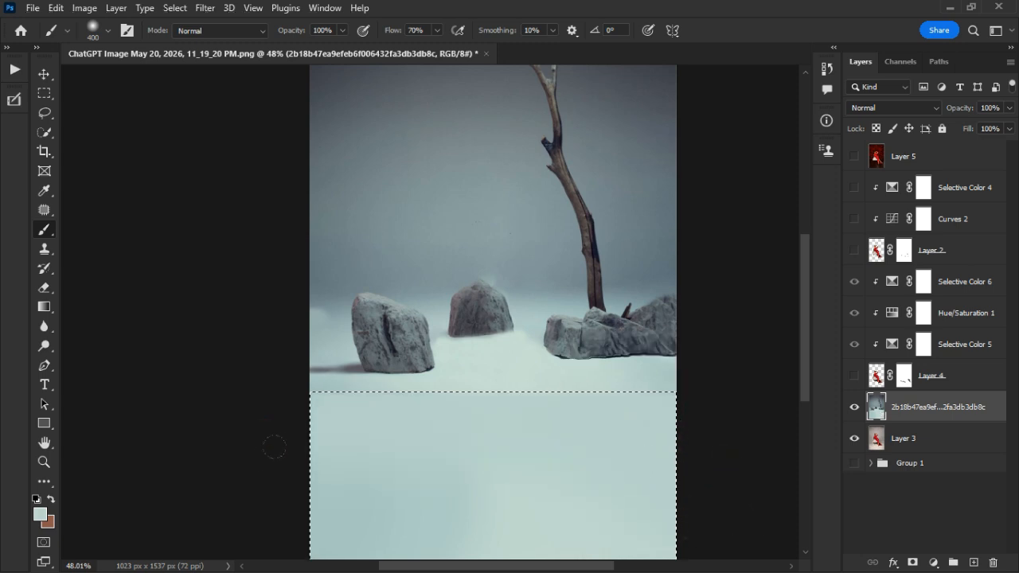
{"action": "mouse_move", "coordinate": [496, 387]}
{"action": "left_mouse_down"}
{"action": "mouse_move", "coordinate": [552, 409]}
{"action": "mouse_move", "coordinate": [421, 413]}
{"action": "mouse_move", "coordinate": [596, 413]}
{"action": "left_mouse_up"}
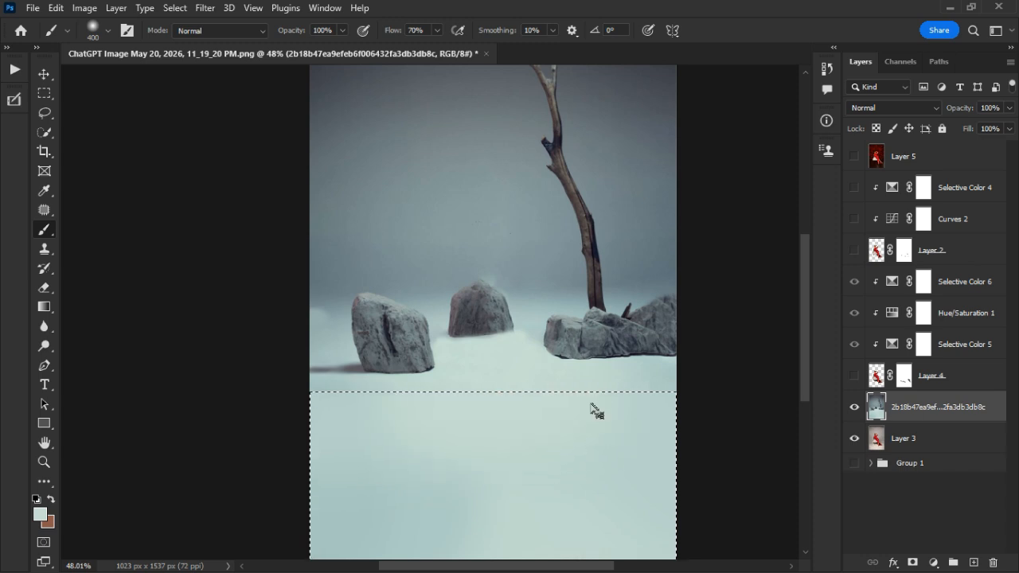
Deselect the floor area, reduce the brush to 100 px and start blending the floor seam with a sampled pale cyan
{"action": "key", "text": "ctrl+d"}
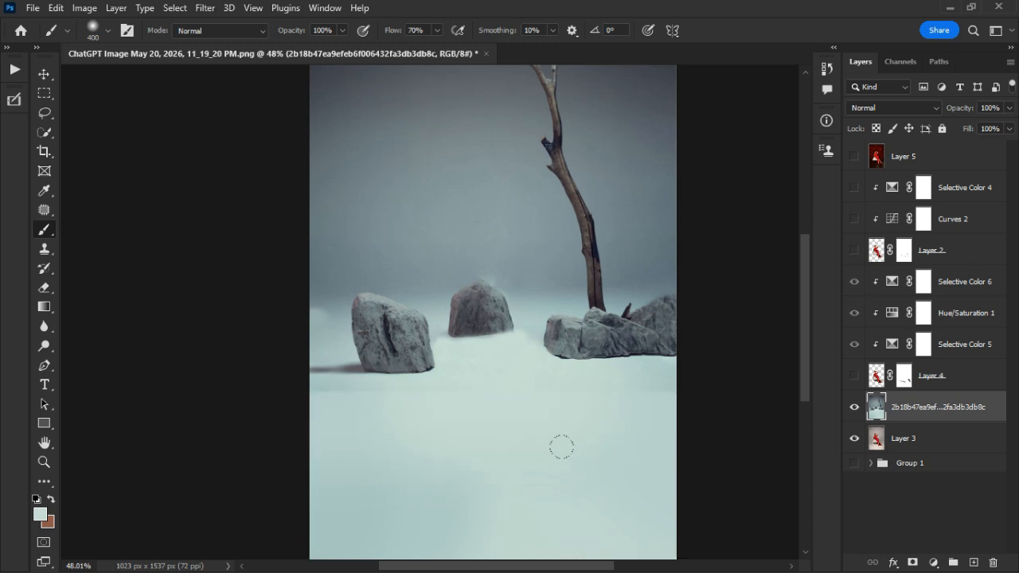
{"action": "key", "text": "bracketleft"}
{"action": "key", "text": "bracketleft"}
{"action": "key", "text": "bracketleft"}
{"action": "key", "text": "bracketleft"}
{"action": "key", "text": "bracketleft"}
{"action": "key", "text": "bracketleft"}
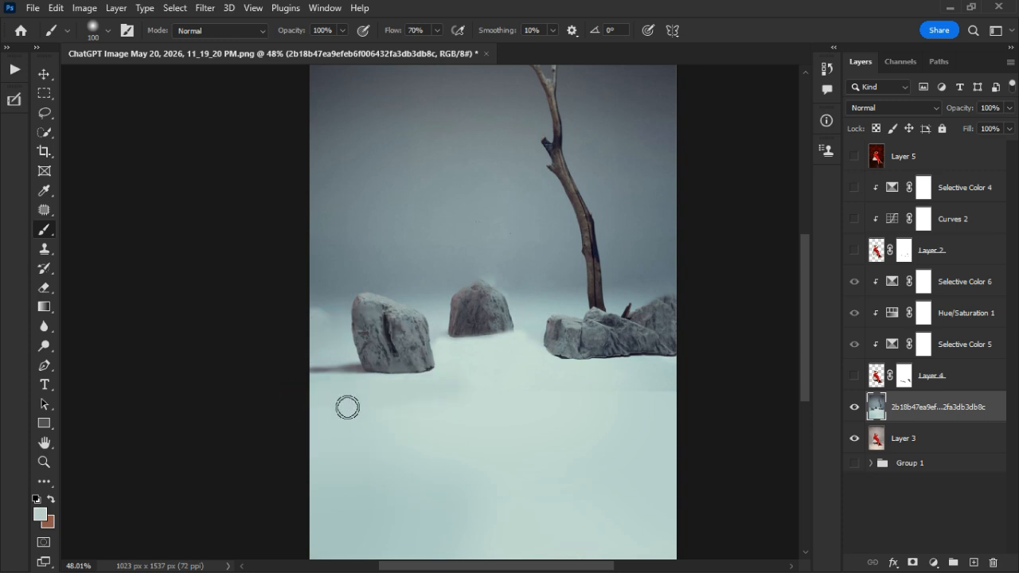
{"action": "left_click", "coordinate": [503, 384], "text": "alt"}
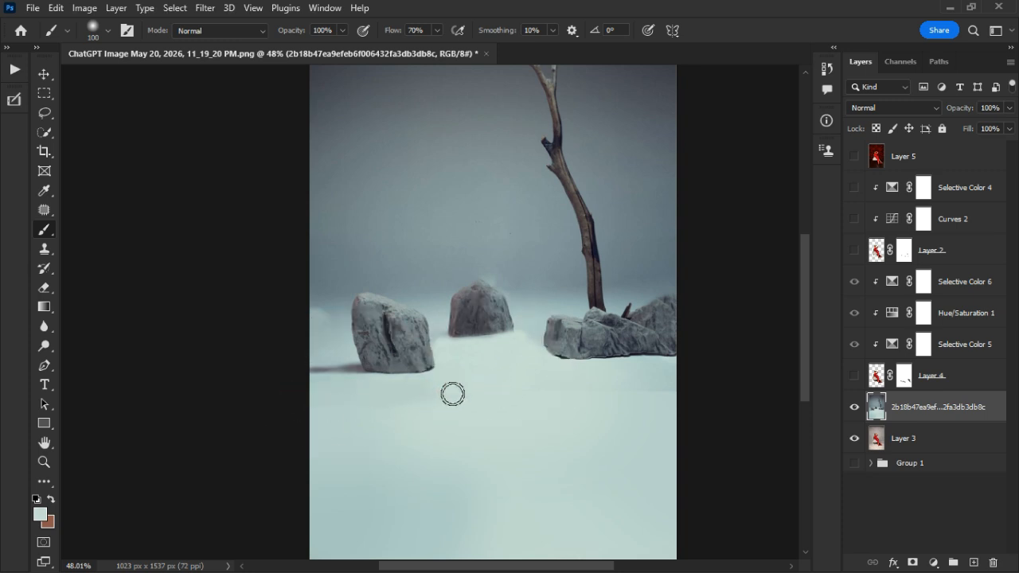
Paint sampled pale cyan along the right part of the floor seam and smooth the floor near the lower edge
{"action": "left_click", "coordinate": [551, 392], "text": "alt"}
{"action": "left_click", "coordinate": [612, 382], "text": "alt"}
{"action": "left_click", "coordinate": [623, 397]}
{"action": "left_click", "coordinate": [733, 401]}
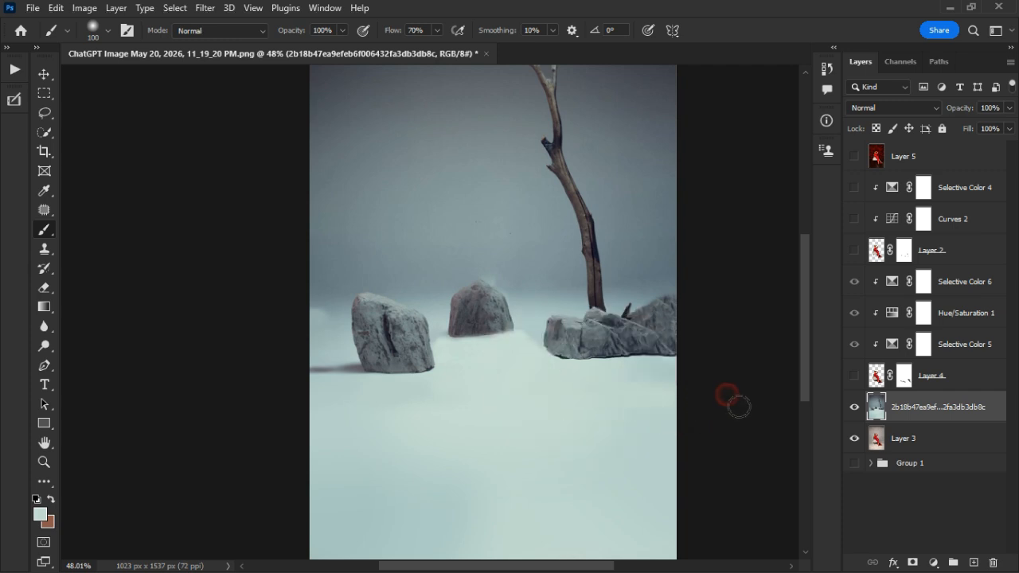
{"action": "left_click", "coordinate": [656, 393]}
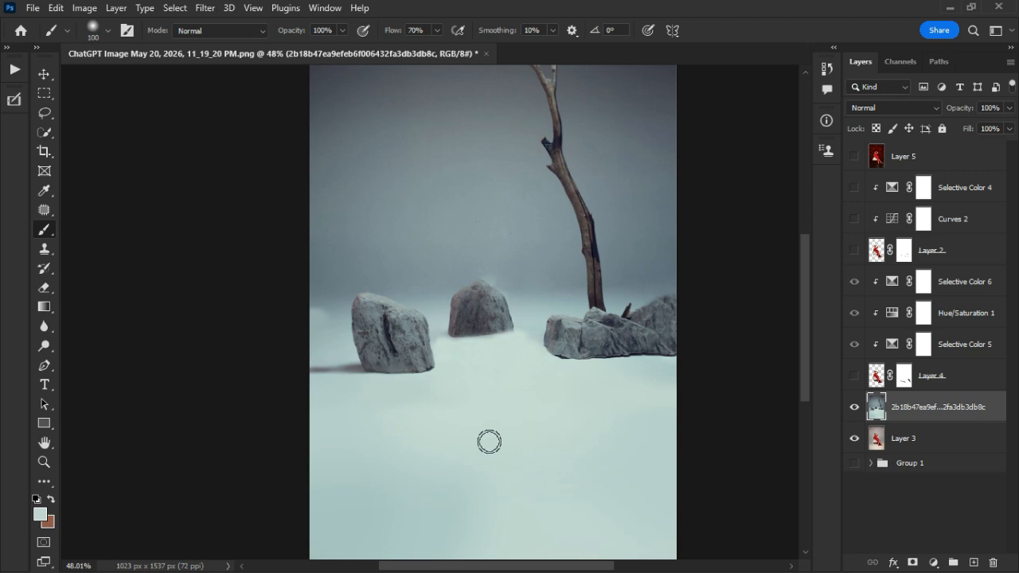
{"action": "scroll", "coordinate": [579, 438], "scroll_direction": "down", "scroll_amount": 1}
{"action": "left_click_drag", "start_coordinate": [447, 544], "coordinate": [509, 546]}
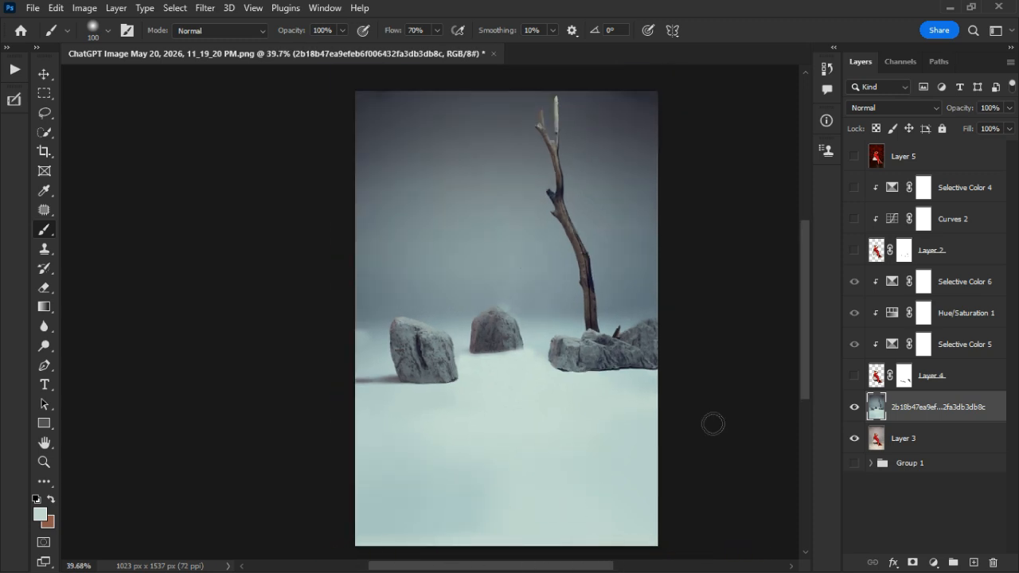
Show Layer 4 and Layer 2 again, and make Layer 4's mask the active target
{"action": "left_click", "coordinate": [857, 250]}
{"action": "left_click", "coordinate": [855, 251]}
{"action": "left_click", "coordinate": [857, 376]}
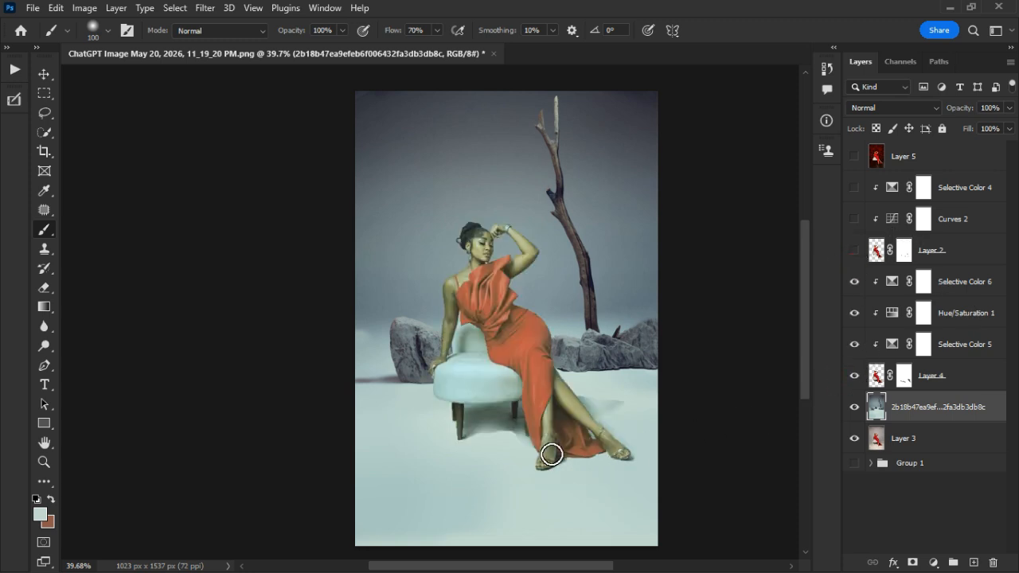
{"action": "scroll", "coordinate": [549, 454], "scroll_direction": "up", "scroll_amount": 1}
{"action": "scroll", "coordinate": [551, 454], "scroll_direction": "up", "scroll_amount": 1}
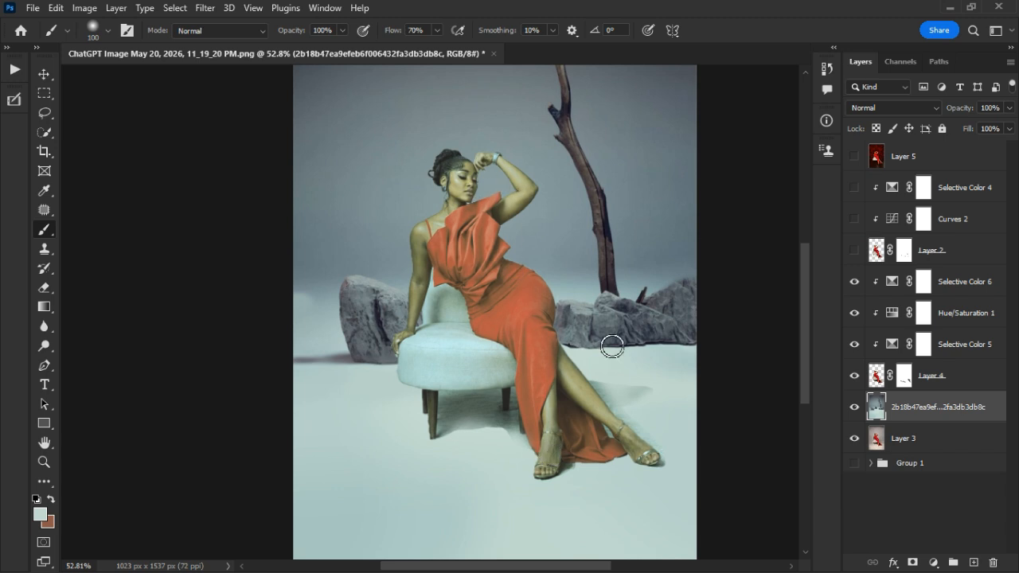
{"action": "left_click", "coordinate": [912, 380]}
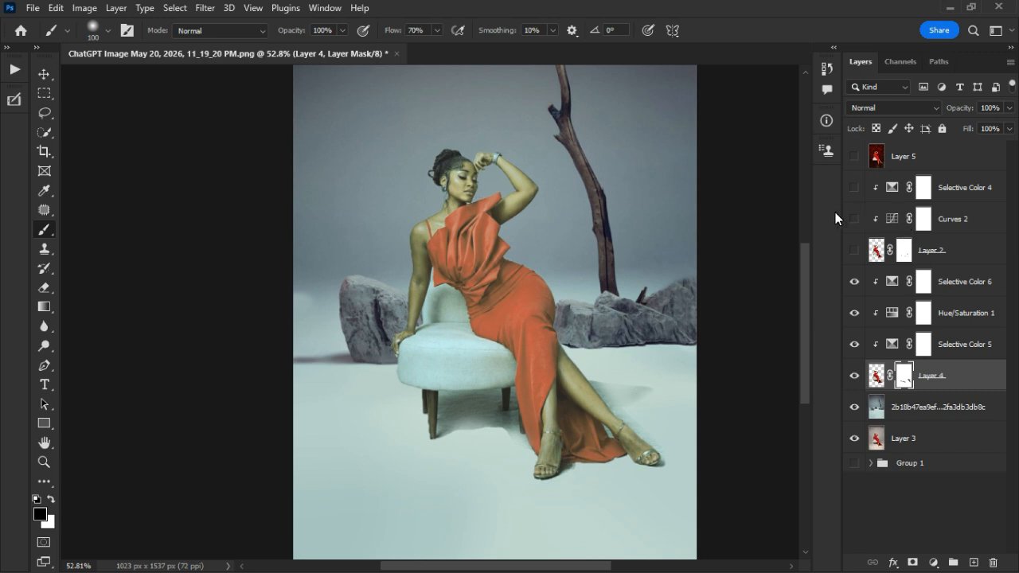
{"action": "left_click", "coordinate": [855, 251]}
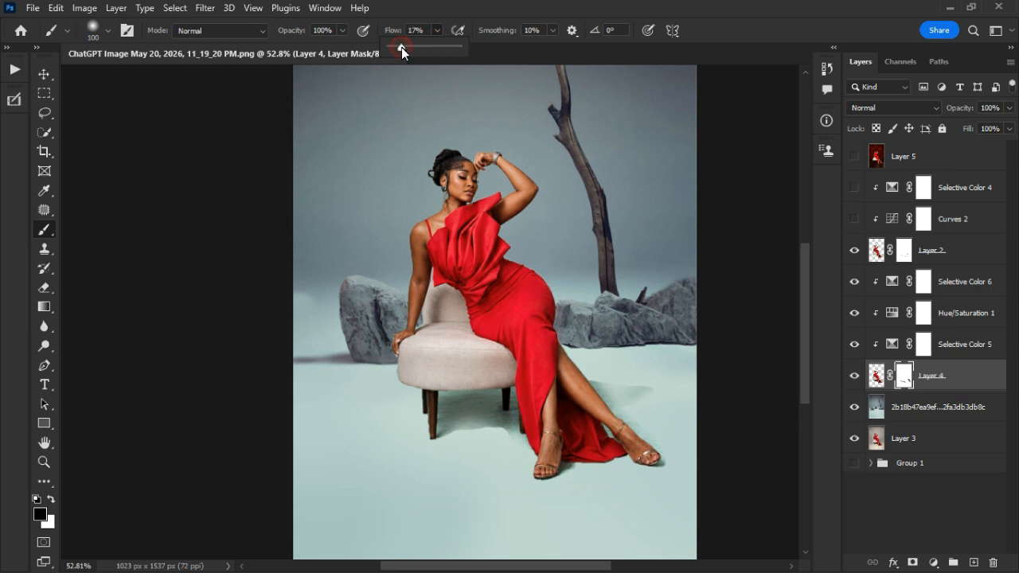
Set the brush flow to 14% and paint black on Layer 4's mask to fade the shadows beside the legs and feet
{"action": "left_click_drag", "start_coordinate": [395, 47], "coordinate": [398, 47]}
{"action": "scroll", "coordinate": [673, 428], "scroll_direction": "up", "scroll_amount": 1}
{"action": "scroll", "coordinate": [673, 428], "scroll_direction": "up", "scroll_amount": 2}
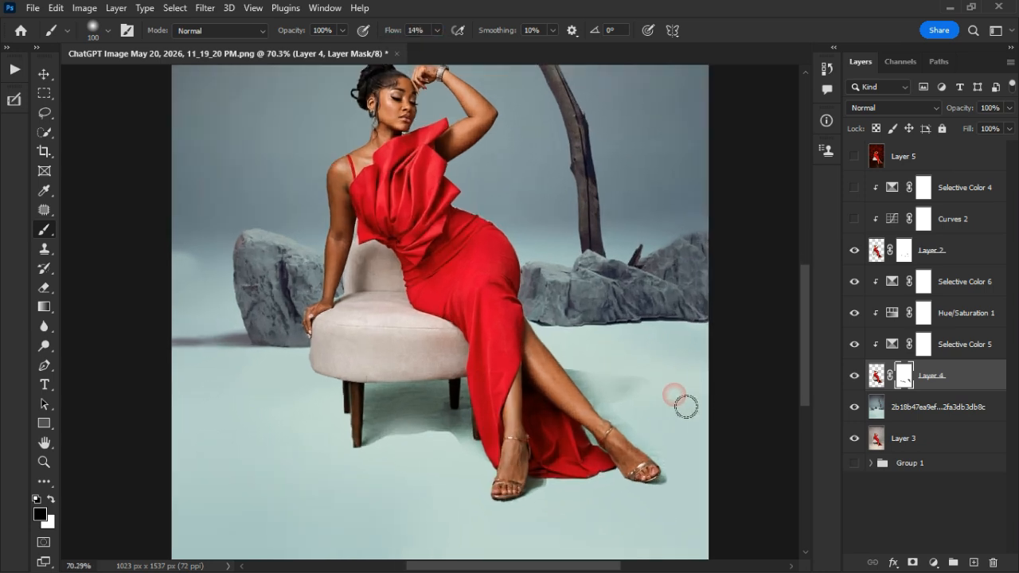
{"action": "scroll", "coordinate": [516, 489], "scroll_direction": "down", "scroll_amount": 3}
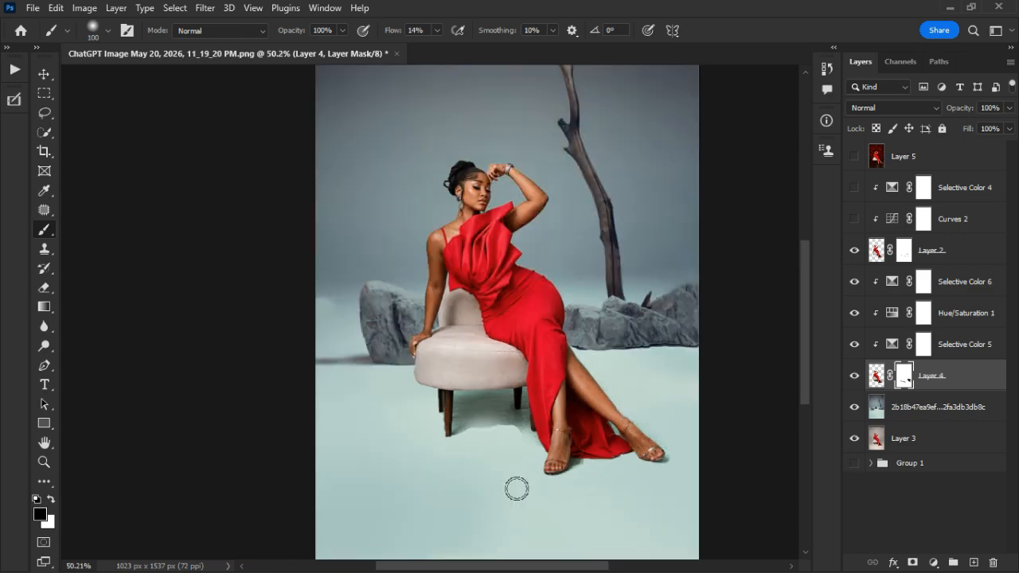
{"action": "scroll", "coordinate": [525, 446], "scroll_direction": "up", "scroll_amount": 2}
{"action": "mouse_move", "coordinate": [532, 423]}
{"action": "left_mouse_down"}
{"action": "mouse_move", "coordinate": [542, 449]}
{"action": "mouse_move", "coordinate": [531, 419]}
{"action": "mouse_move", "coordinate": [469, 447]}
{"action": "mouse_move", "coordinate": [535, 436]}
{"action": "mouse_move", "coordinate": [564, 470]}
{"action": "mouse_move", "coordinate": [471, 451]}
{"action": "mouse_move", "coordinate": [418, 459]}
{"action": "mouse_move", "coordinate": [492, 430]}
{"action": "mouse_move", "coordinate": [440, 450]}
{"action": "mouse_move", "coordinate": [641, 466]}
{"action": "left_mouse_up"}
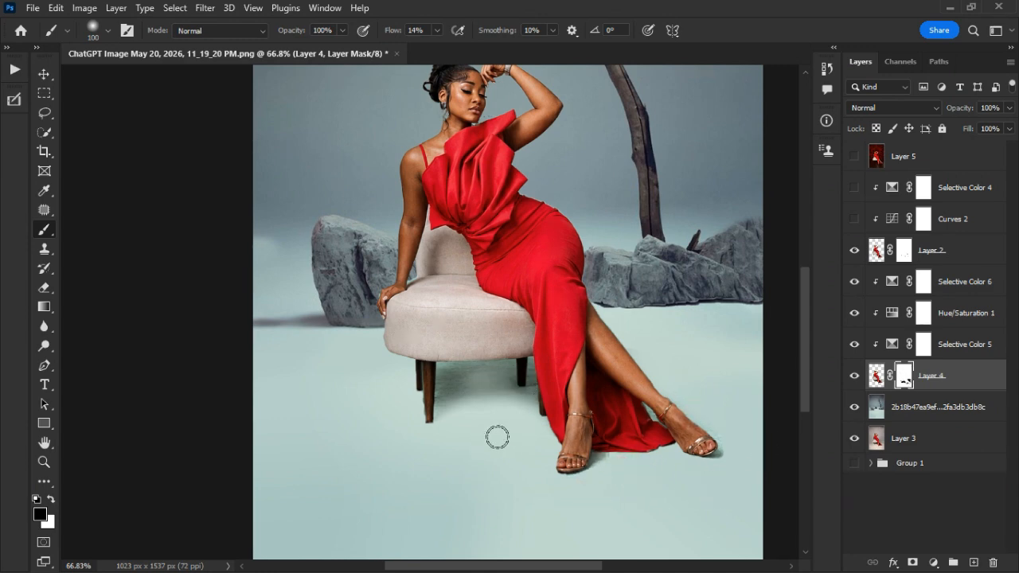
Refine the shadow under the chair on Layer 4's mask, and reduce the brush to 50 px
{"action": "scroll", "coordinate": [509, 462], "scroll_direction": "down", "scroll_amount": 3}
{"action": "scroll", "coordinate": [525, 480], "scroll_direction": "up", "scroll_amount": 5}
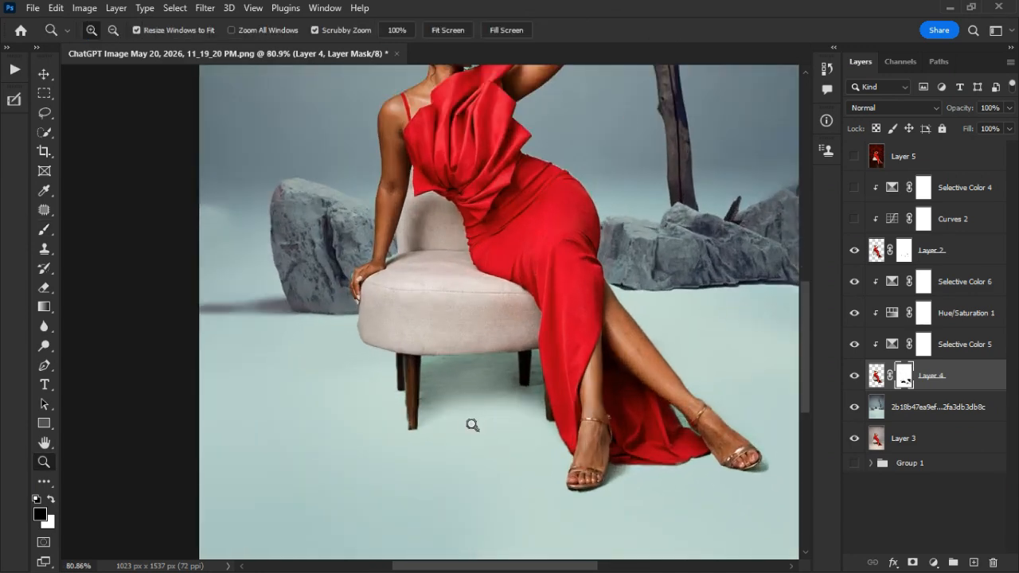
{"action": "key", "text": "x"}
{"action": "left_click_drag", "start_coordinate": [387, 416], "coordinate": [512, 432]}
{"action": "key", "text": "bracketleft"}
{"action": "key", "text": "bracketleft"}
{"action": "key", "text": "bracketleft"}
{"action": "key", "text": "bracketleft"}
{"action": "scroll", "coordinate": [498, 472], "scroll_direction": "down", "scroll_amount": 3}
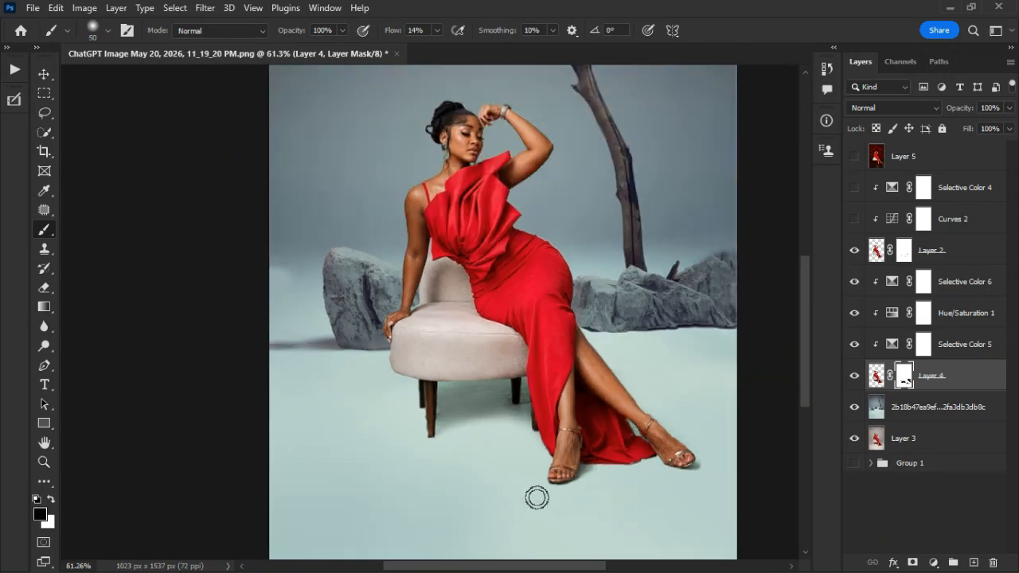
Swap between black and white on Layer 4's mask to touch up the soft shadow beside the woman's leg
{"action": "scroll", "coordinate": [605, 473], "scroll_direction": "up", "scroll_amount": 3}
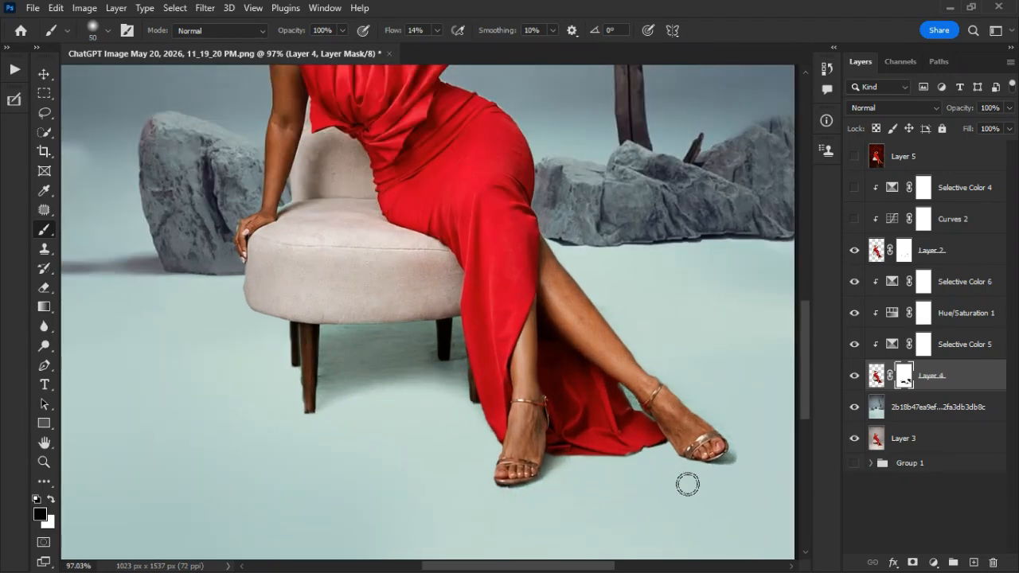
{"action": "key", "text": "x"}
{"action": "key", "text": "x"}
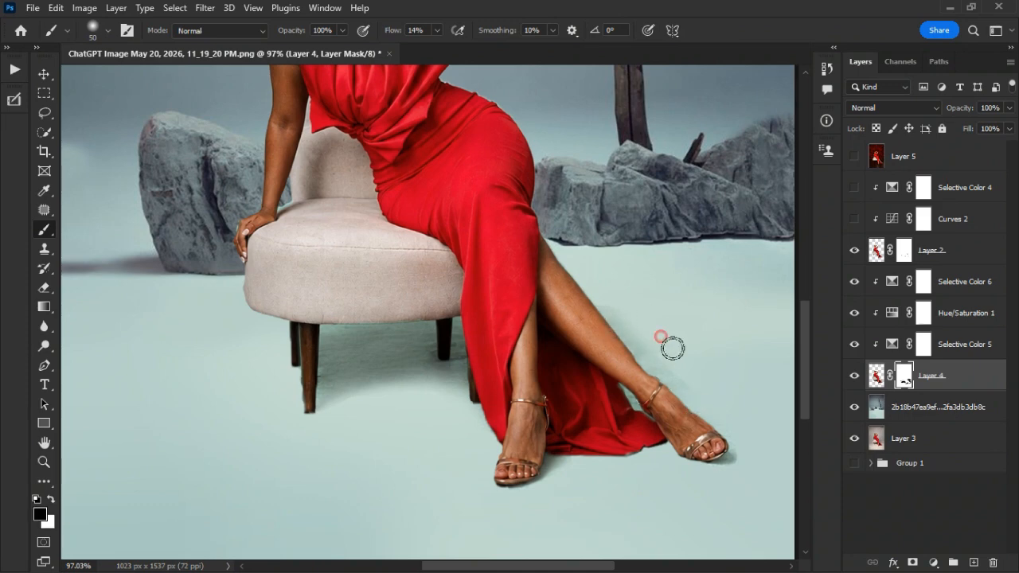
{"action": "scroll", "coordinate": [509, 475], "scroll_direction": "down", "scroll_amount": 6}
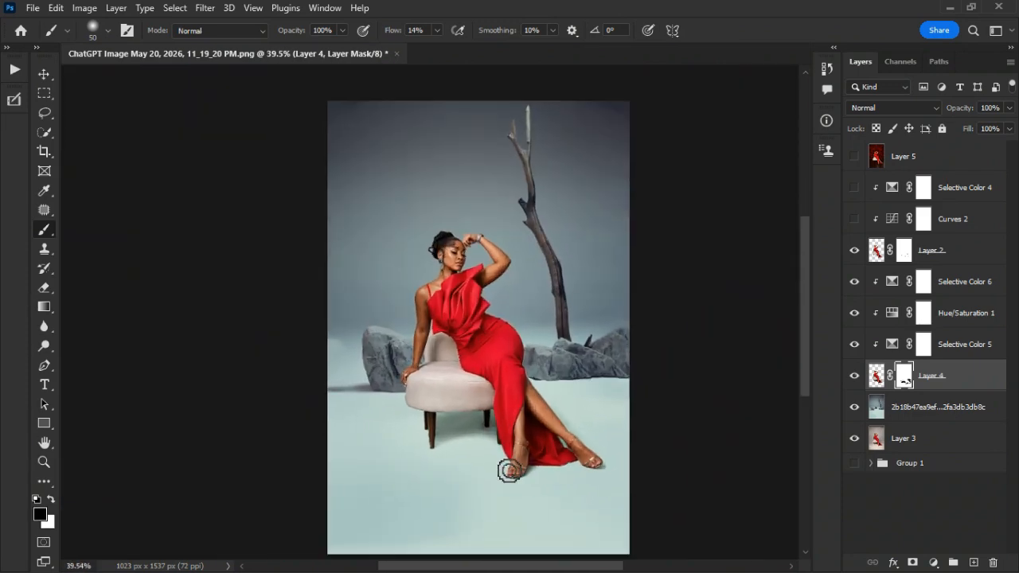
{"action": "scroll", "coordinate": [509, 470], "scroll_direction": "up", "scroll_amount": 1}
Add a clipped Curves adjustment above Selective Color 6 and pull its RGB midtones down to darken the shadow
{"action": "left_click", "coordinate": [955, 282]}
{"action": "left_click", "coordinate": [932, 563]}
{"action": "left_click", "coordinate": [939, 374]}
{"action": "left_click", "coordinate": [171, 307]}
{"action": "left_click_drag", "start_coordinate": [171, 308], "coordinate": [201, 323]}
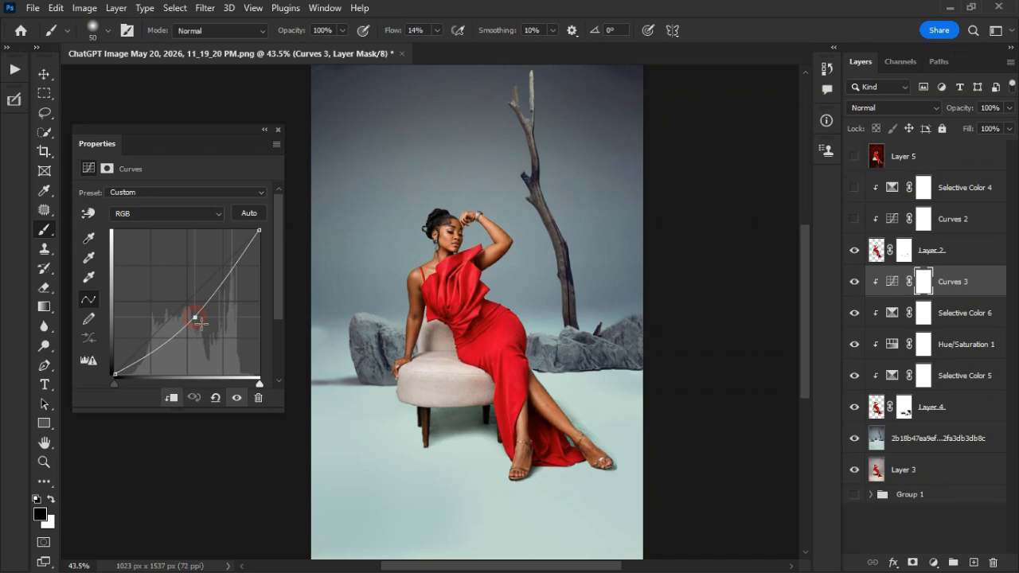
{"action": "scroll", "coordinate": [527, 381], "scroll_direction": "down", "scroll_amount": 3}
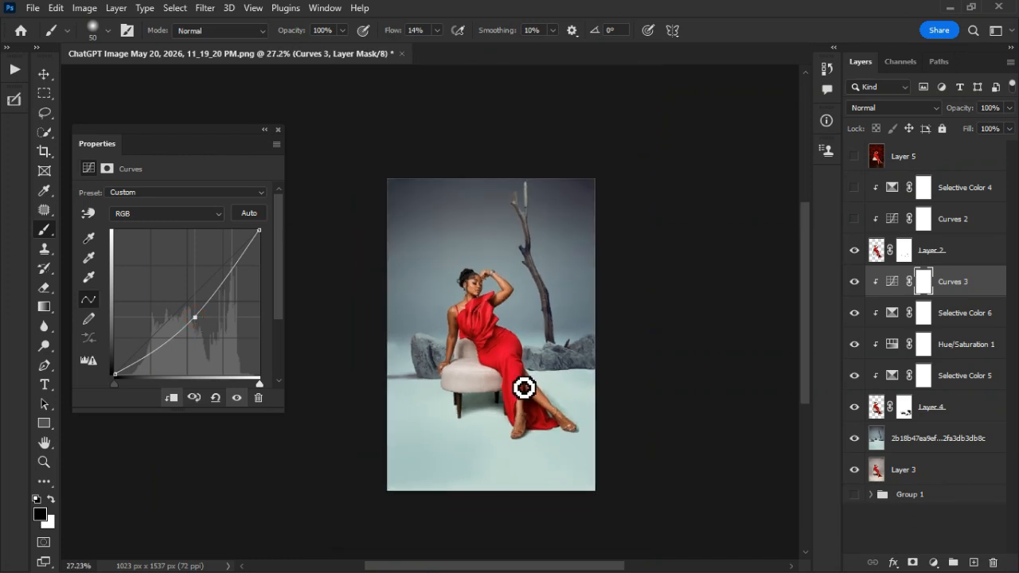
{"action": "scroll", "coordinate": [506, 398], "scroll_direction": "up", "scroll_amount": 1}
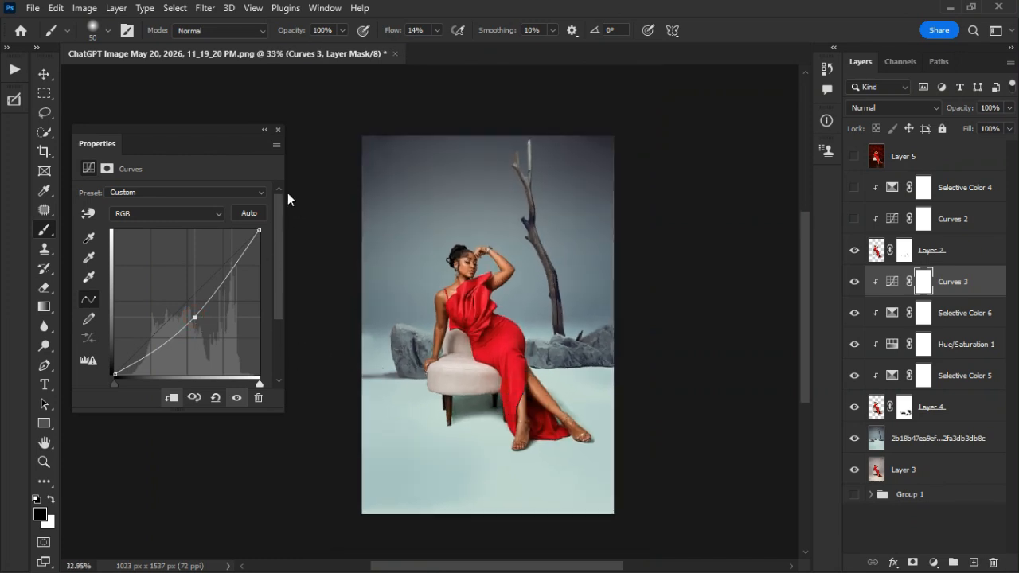
{"action": "left_click", "coordinate": [278, 129]}
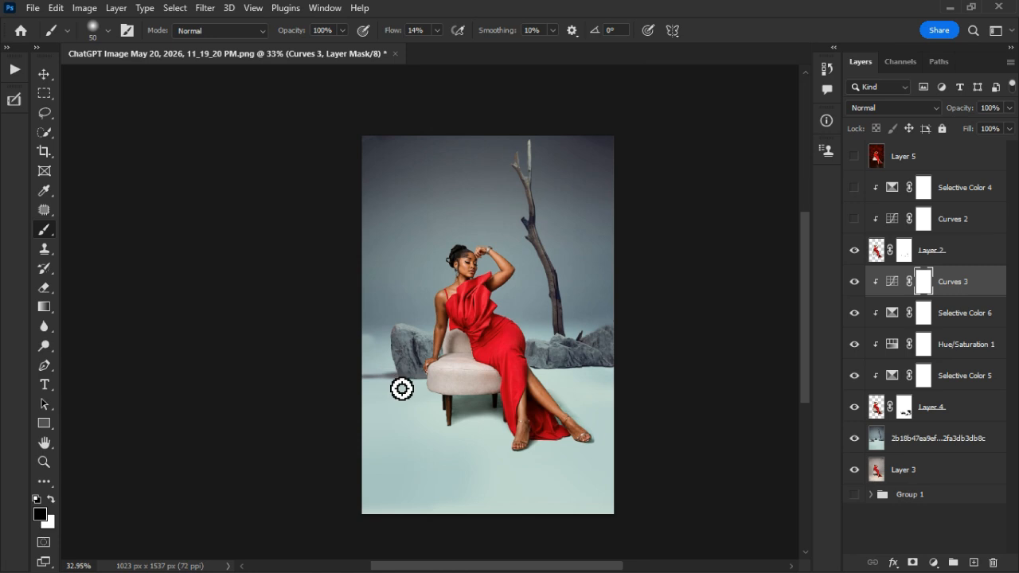
Add a clipped Selective Color above Curves 3, setting Yellow to -11% in Blacks and adjusting Yellow in Neutrals
{"action": "left_click", "coordinate": [933, 562]}
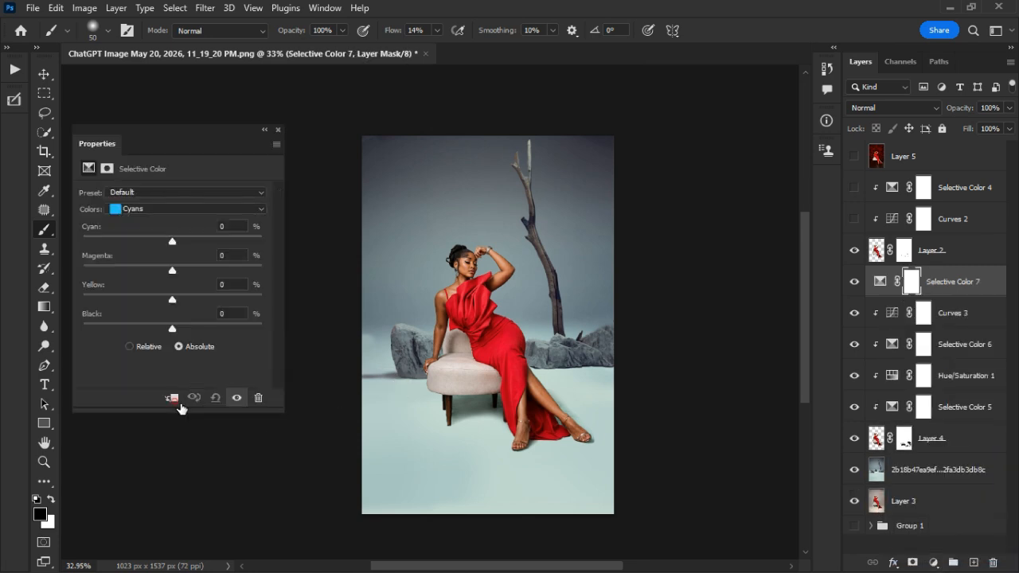
{"action": "left_click", "coordinate": [148, 209]}
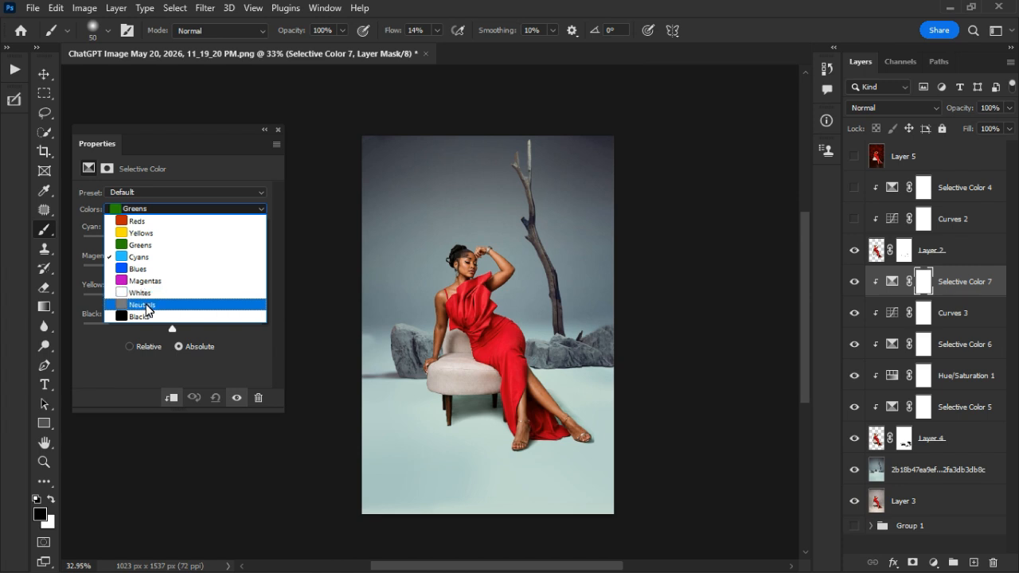
{"action": "left_click", "coordinate": [151, 323]}
{"action": "left_click_drag", "start_coordinate": [167, 301], "coordinate": [188, 304]}
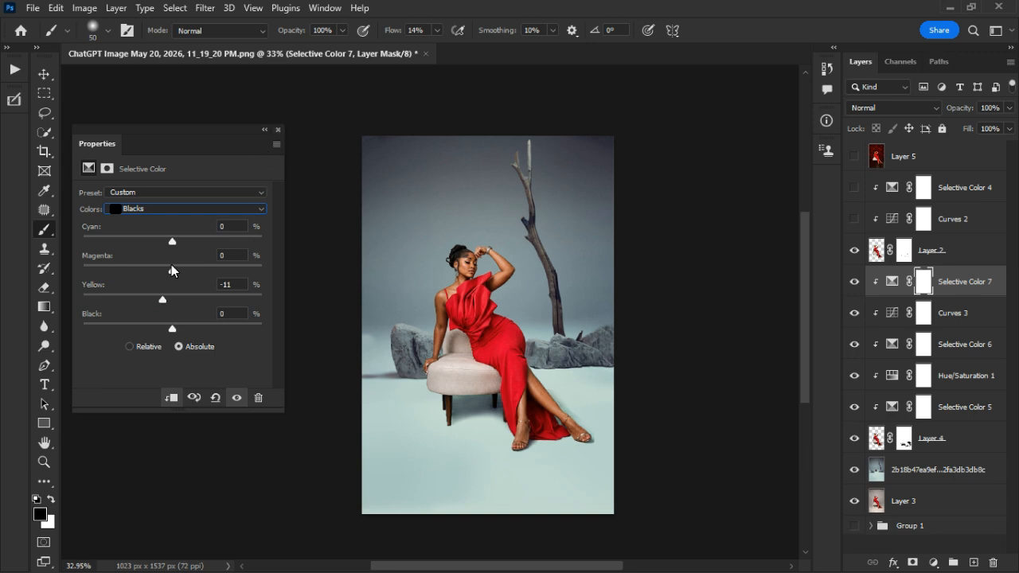
{"action": "left_click", "coordinate": [166, 208]}
{"action": "left_click", "coordinate": [151, 309]}
{"action": "left_click_drag", "start_coordinate": [181, 299], "coordinate": [172, 298]}
{"action": "left_click", "coordinate": [278, 129]}
{"action": "scroll", "coordinate": [503, 369], "scroll_direction": "up", "scroll_amount": 2}
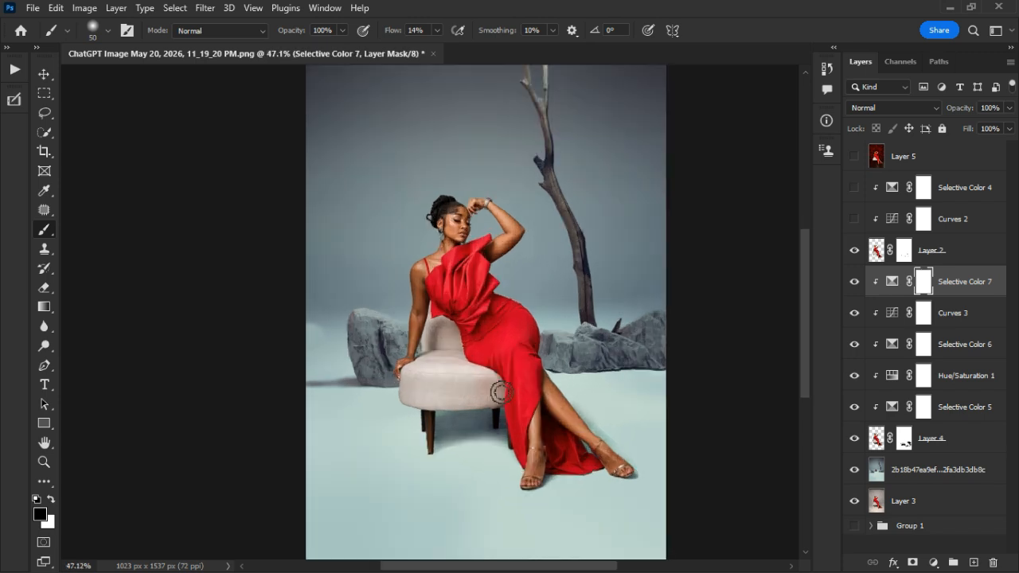
Paint black on Layer 4's mask with the 50 px brush to soften the shadow edge beside the woman's lower leg
{"action": "scroll", "coordinate": [500, 392], "scroll_direction": "up", "scroll_amount": 1}
{"action": "scroll", "coordinate": [485, 468], "scroll_direction": "up", "scroll_amount": 2}
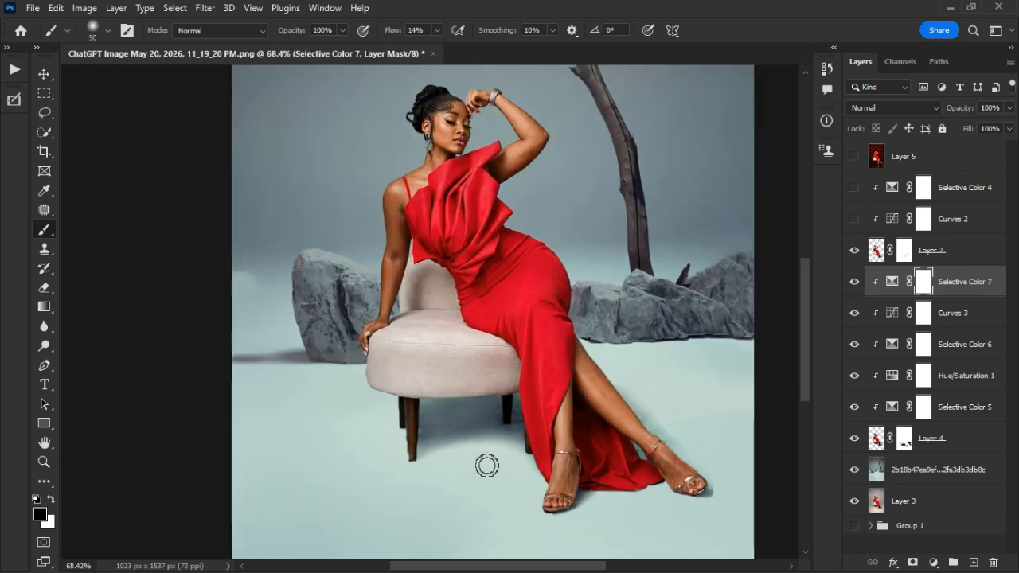
{"action": "scroll", "coordinate": [483, 471], "scroll_direction": "down", "scroll_amount": 1}
{"action": "scroll", "coordinate": [463, 466], "scroll_direction": "down", "scroll_amount": 2}
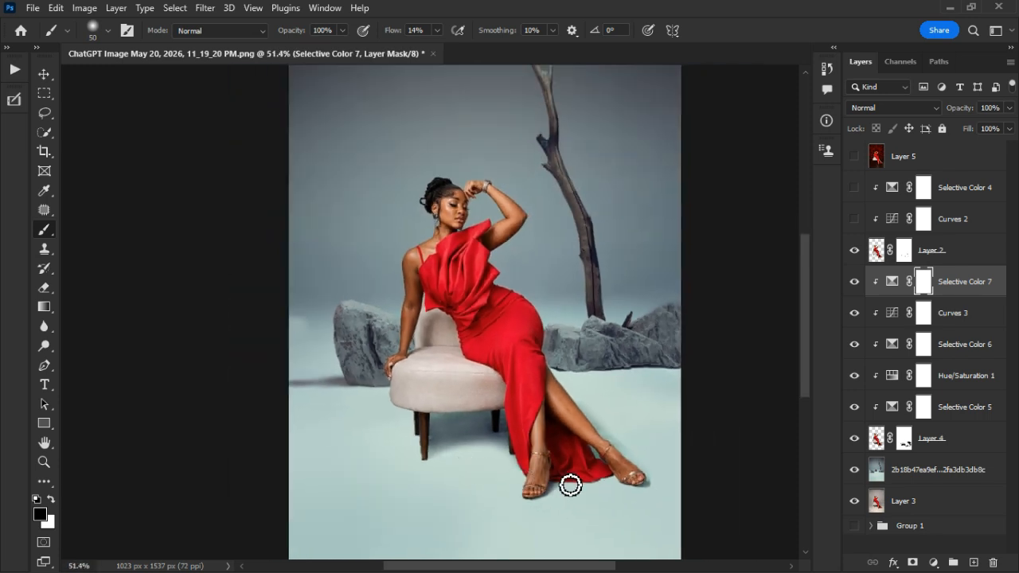
{"action": "scroll", "coordinate": [648, 462], "scroll_direction": "up", "scroll_amount": 1}
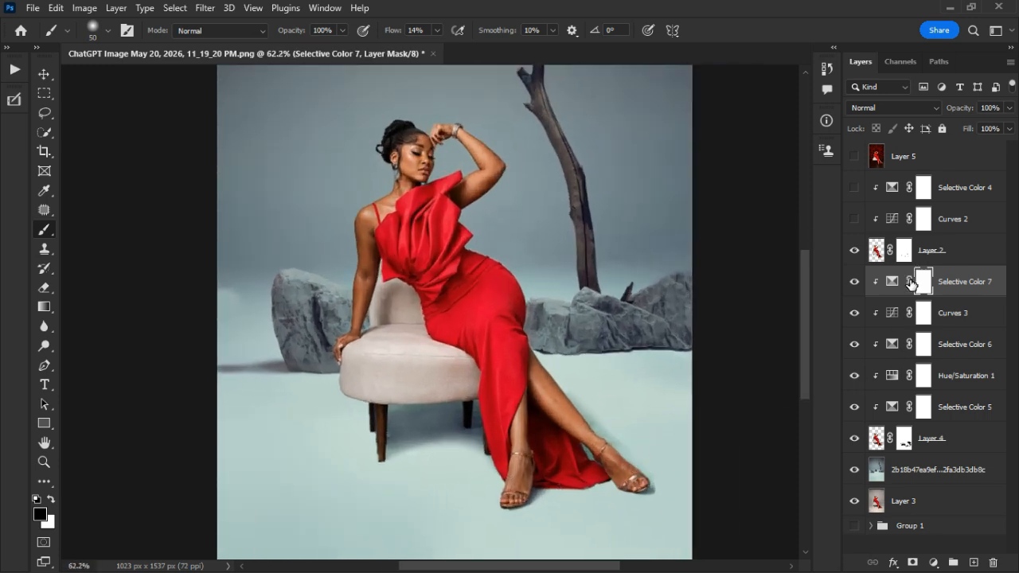
{"action": "left_click", "coordinate": [904, 439]}
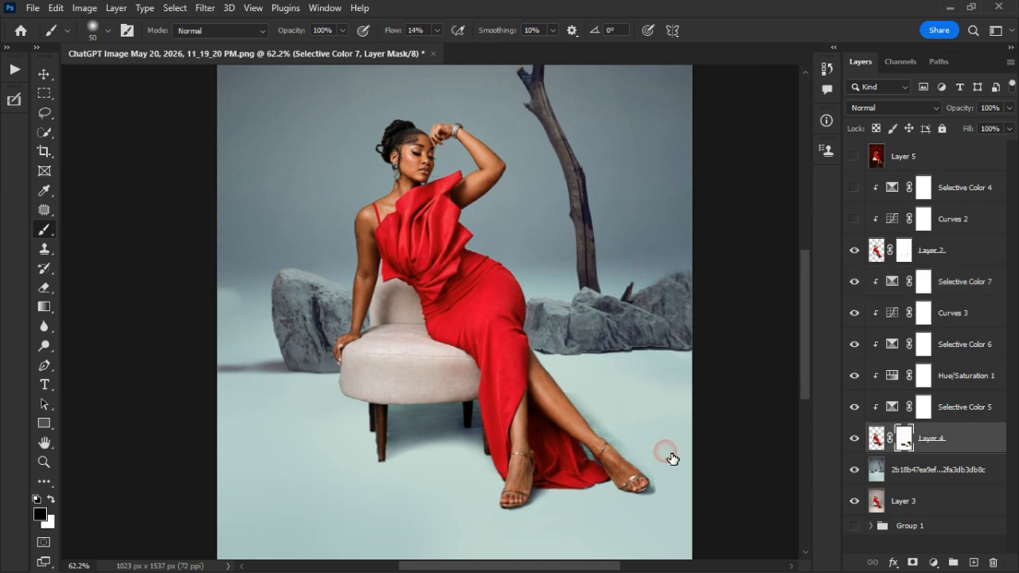
{"action": "left_click", "coordinate": [600, 414]}
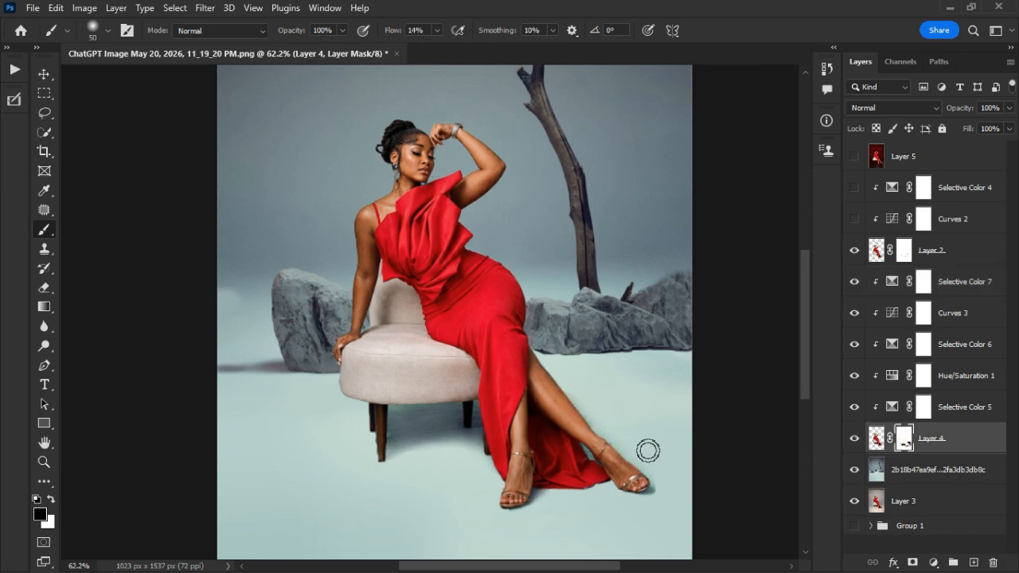
{"action": "scroll", "coordinate": [482, 437], "scroll_direction": "down", "scroll_amount": 2}
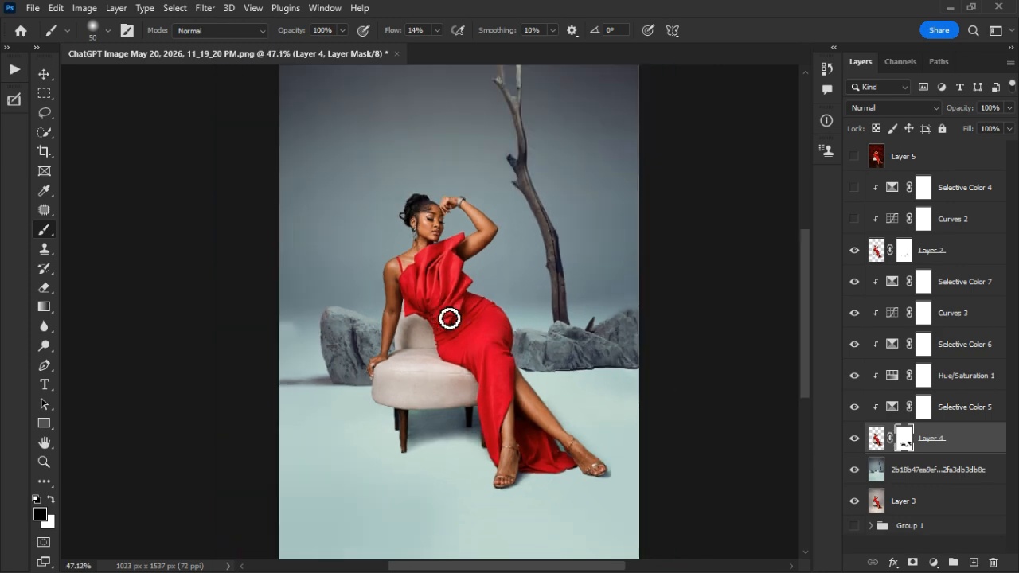
Show the Curves 2 adjustment on Layer 2 and preview the effect of Selective Color 4
{"action": "left_click", "coordinate": [854, 219]}
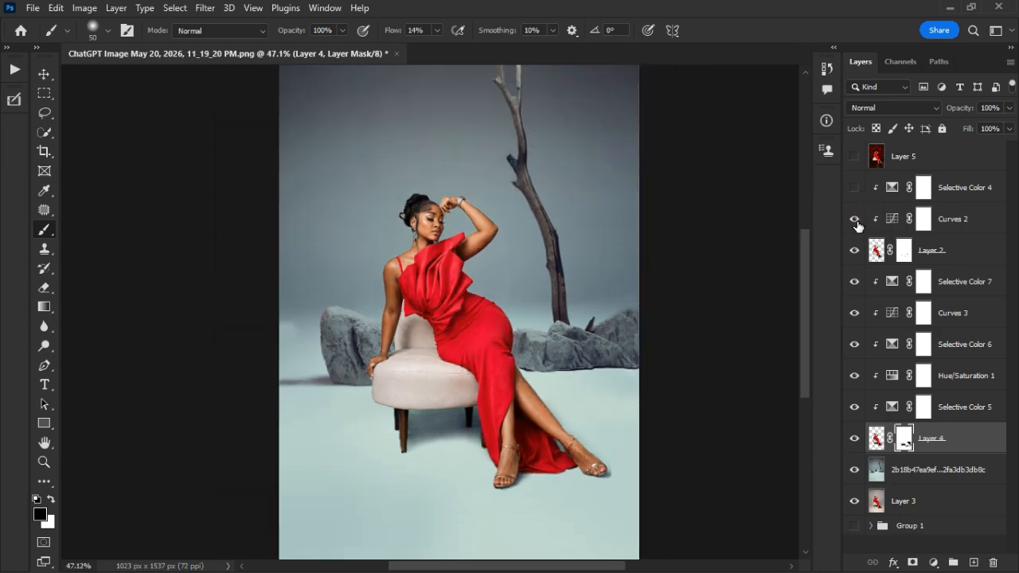
{"action": "scroll", "coordinate": [479, 327], "scroll_direction": "down", "scroll_amount": 1}
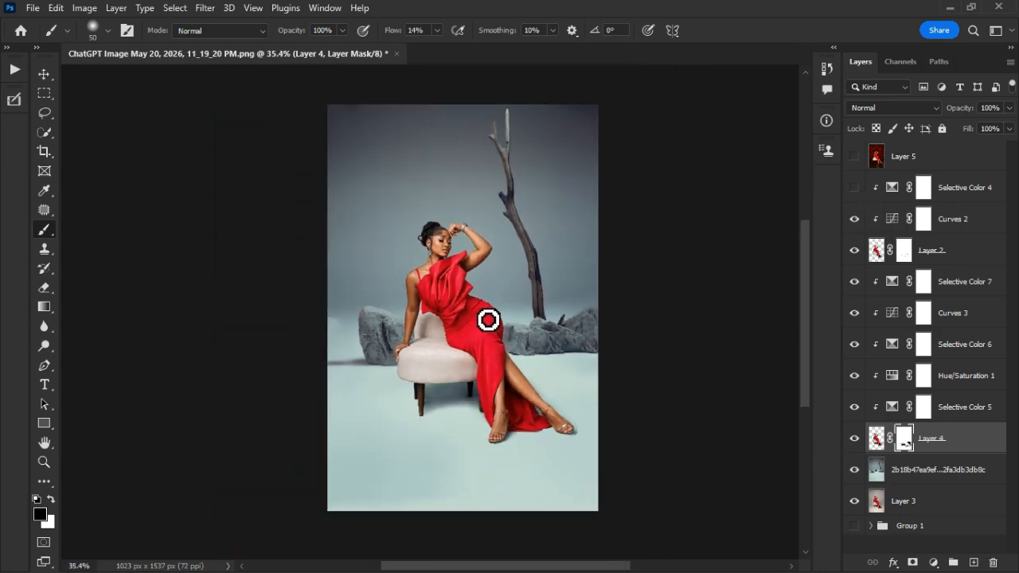
{"action": "left_click", "coordinate": [857, 190]}
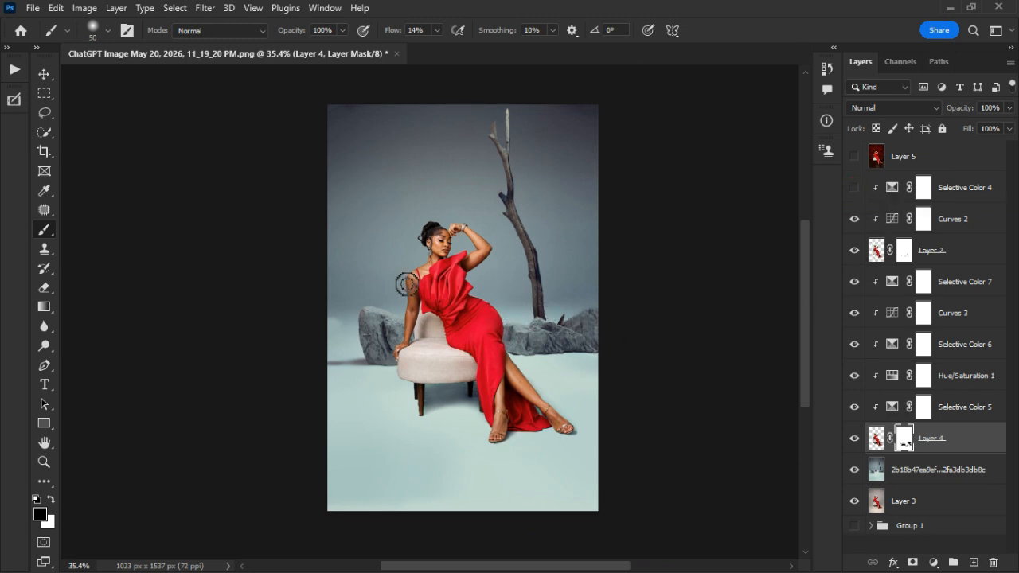
Show Selective Color 4 again, lower its opacity to 35%, and compare the woman with and without it
{"action": "scroll", "coordinate": [406, 284], "scroll_direction": "up", "scroll_amount": 3}
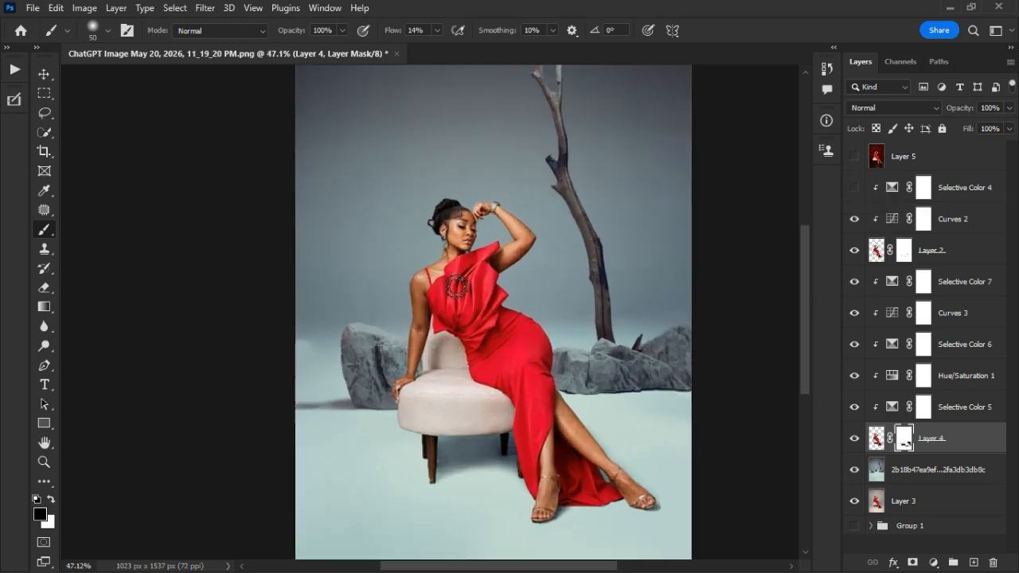
{"action": "left_click", "coordinate": [984, 197]}
{"action": "left_click_drag", "start_coordinate": [1009, 108], "coordinate": [1010, 121]}
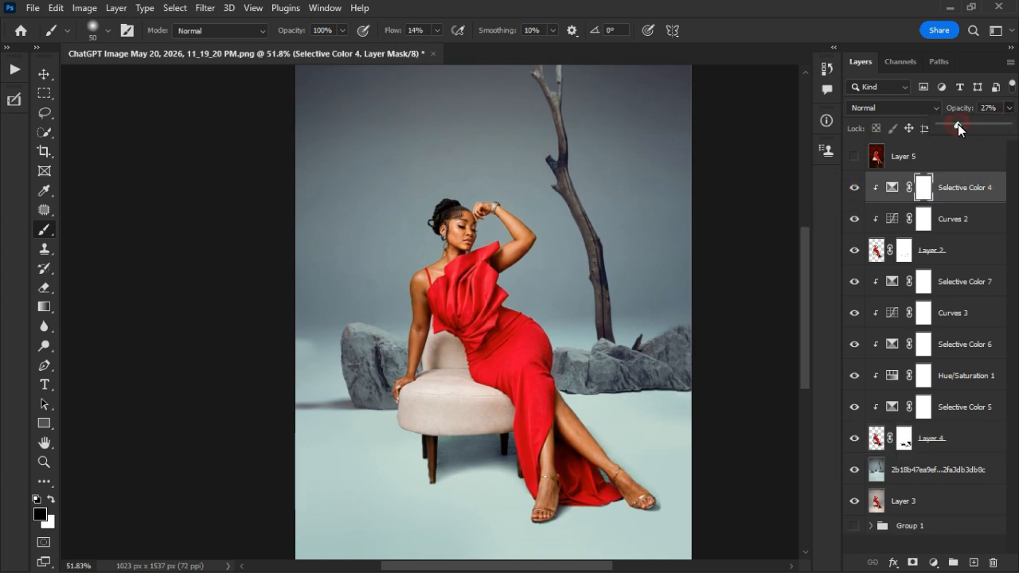
{"action": "scroll", "coordinate": [406, 391], "scroll_direction": "down", "scroll_amount": 2}
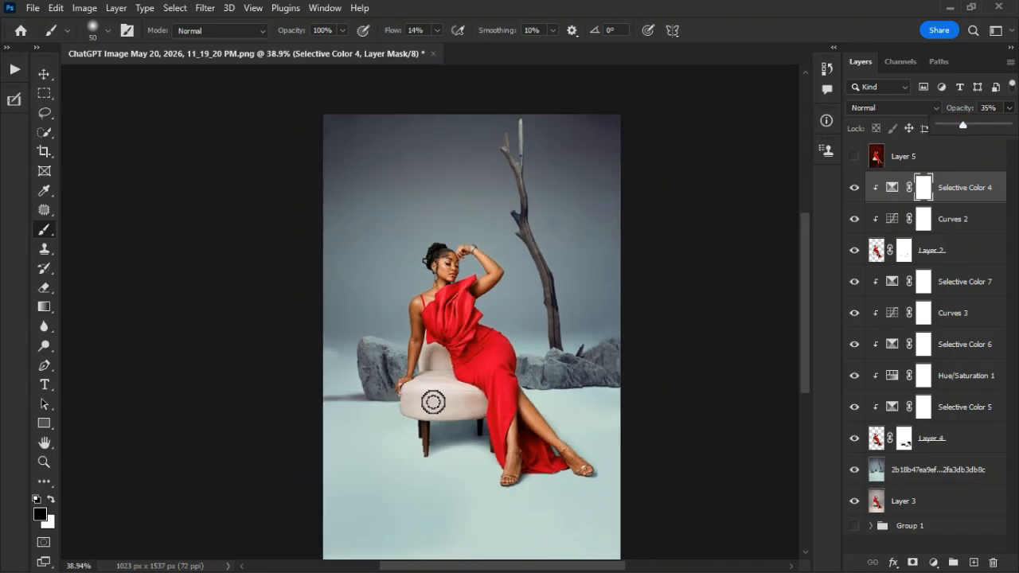
{"action": "left_click", "coordinate": [864, 189]}
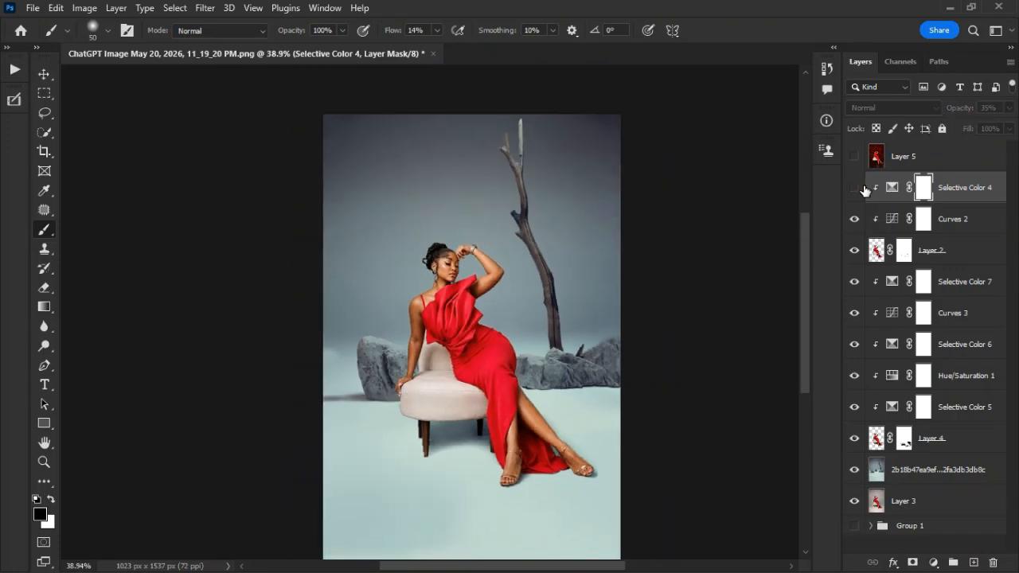
{"action": "left_click", "coordinate": [864, 189]}
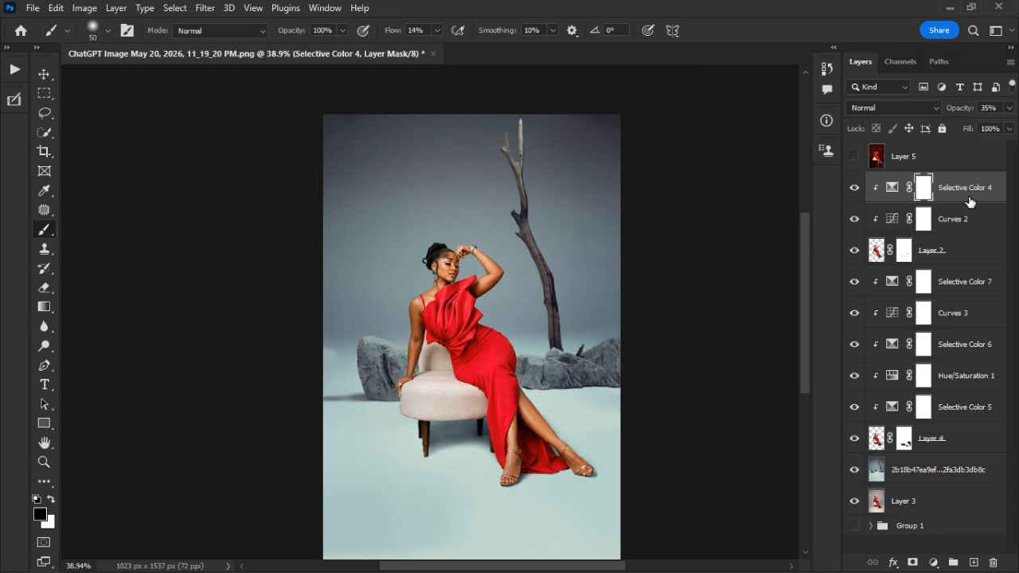
Stamp the visible layers into a new layer and smooth the shadow beneath the stool with a 45 px Mixer Brush
{"action": "key", "text": "ctrl+shift+alt+e"}
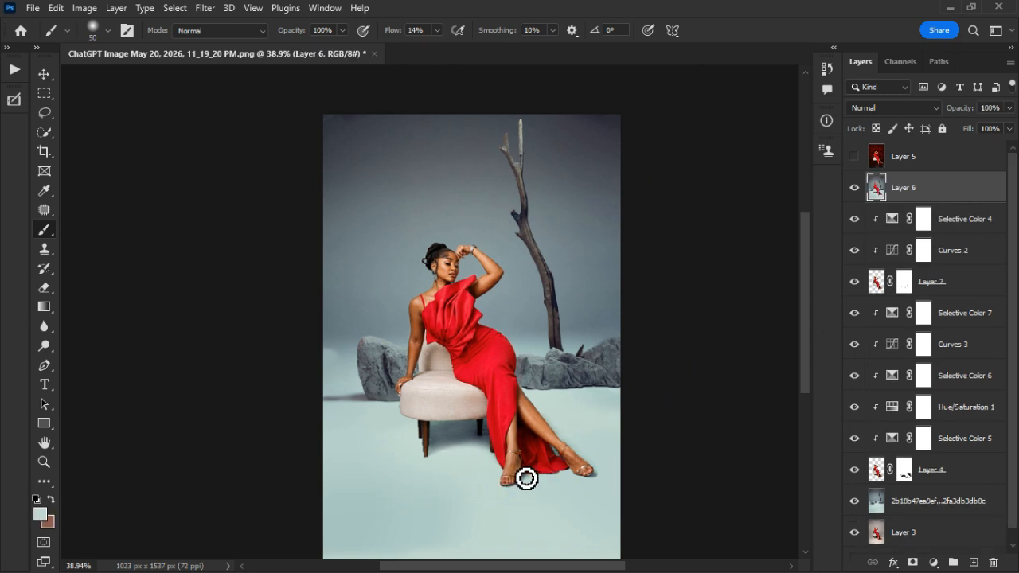
{"action": "right_click", "coordinate": [43, 230]}
{"action": "left_click", "coordinate": [80, 271]}
{"action": "scroll", "coordinate": [505, 509], "scroll_direction": "up", "scroll_amount": 2}
{"action": "scroll", "coordinate": [477, 447], "scroll_direction": "up", "scroll_amount": 2}
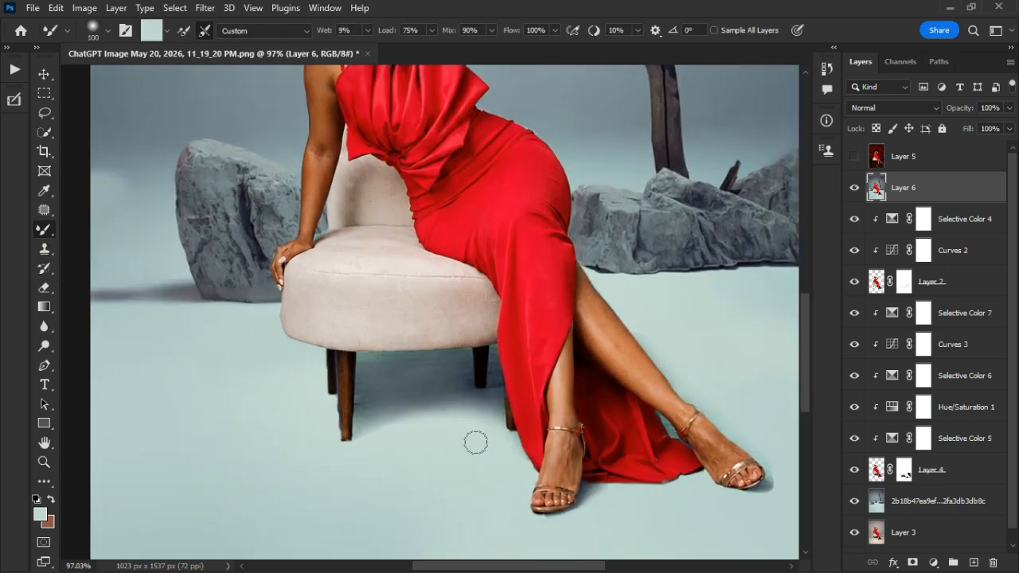
{"action": "key", "text": "bracketleft"}
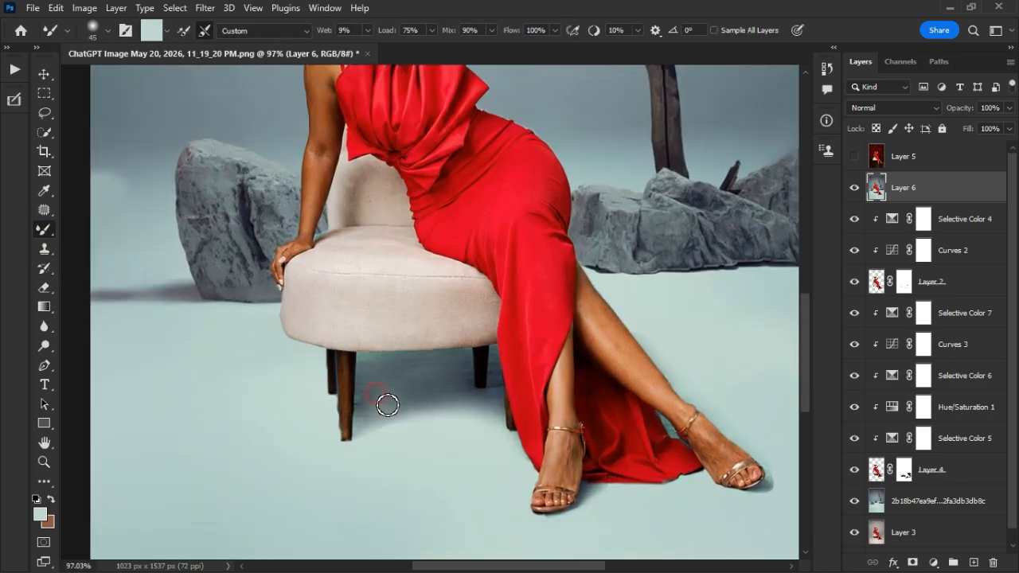
{"action": "left_click_drag", "start_coordinate": [387, 405], "coordinate": [388, 422]}
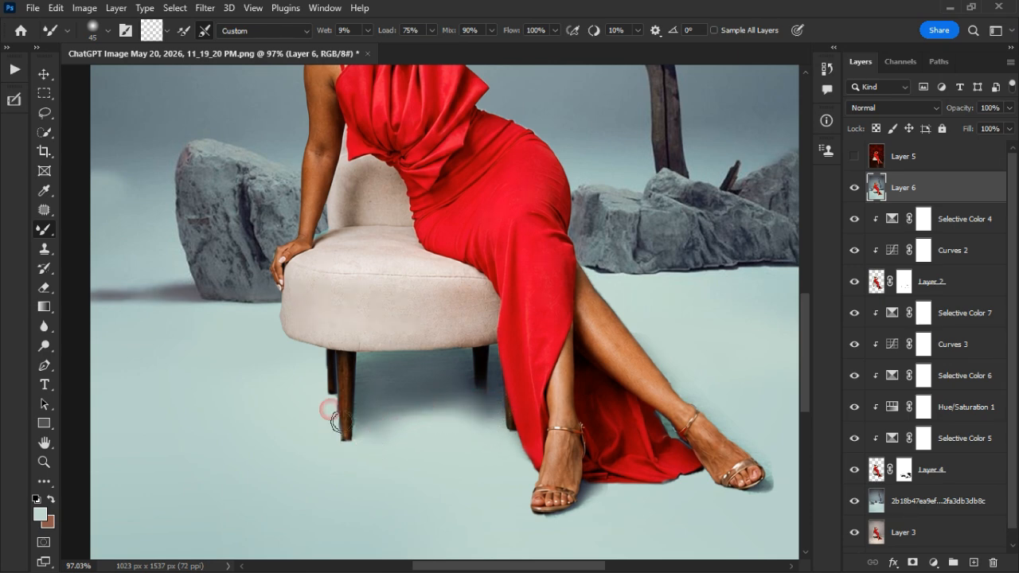
{"action": "scroll", "coordinate": [373, 506], "scroll_direction": "down", "scroll_amount": 5}
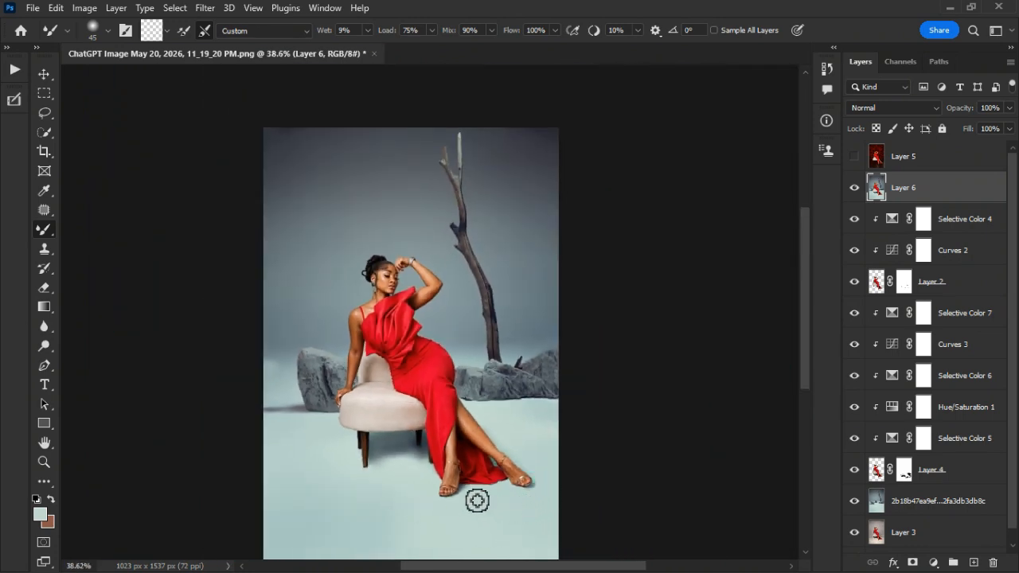
{"action": "scroll", "coordinate": [501, 516], "scroll_direction": "down", "scroll_amount": 2}
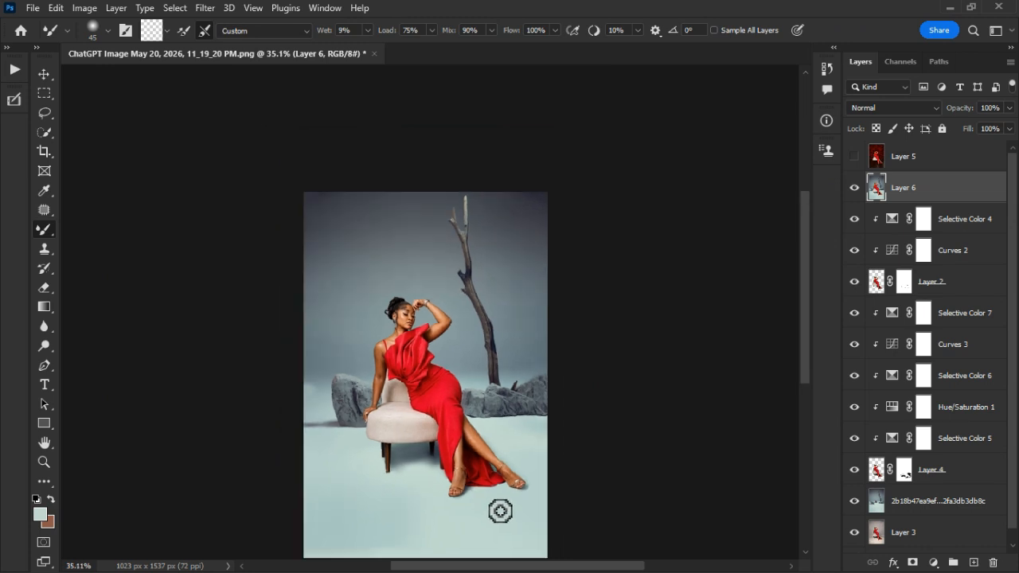
{"action": "scroll", "coordinate": [451, 443], "scroll_direction": "up", "scroll_amount": 2}
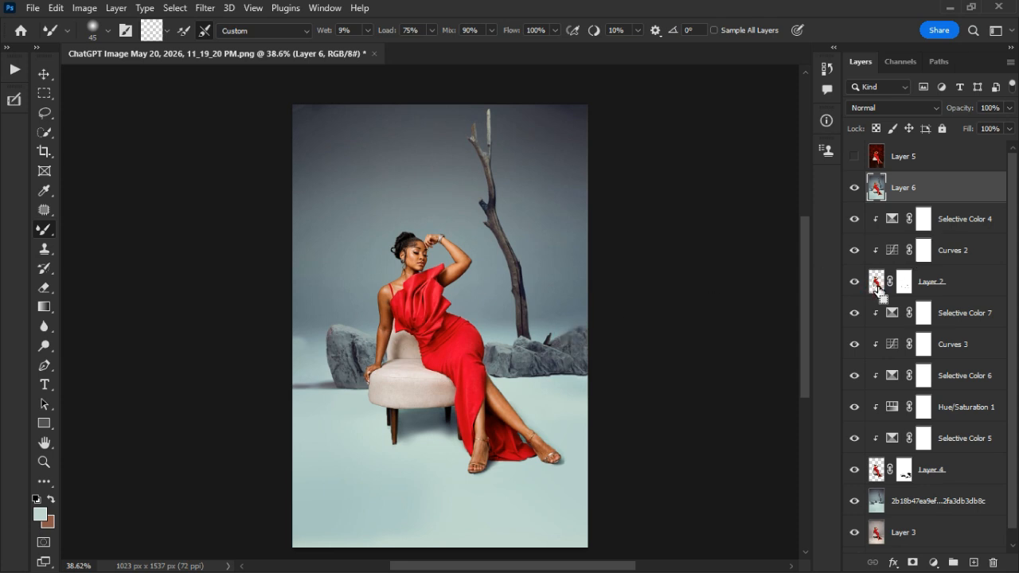
{"action": "left_click", "coordinate": [933, 563]}
{"action": "left_click", "coordinate": [912, 301]}
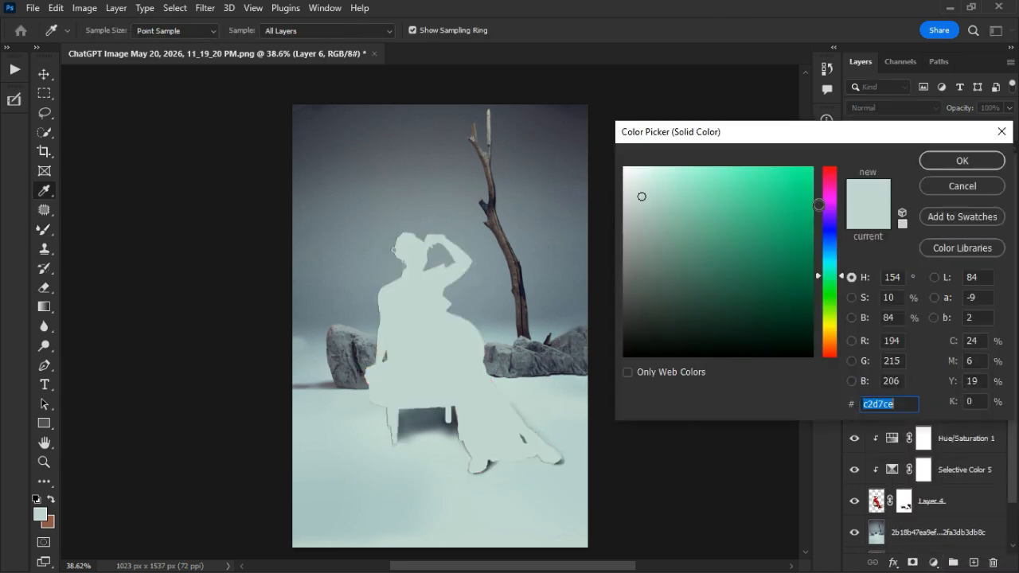
{"action": "left_click", "coordinate": [960, 185]}
Invert the woman-and-stool selection and subtract the rocks and floor from it with the Lasso, keeping only the backdrop
{"action": "left_click", "coordinate": [174, 8]}
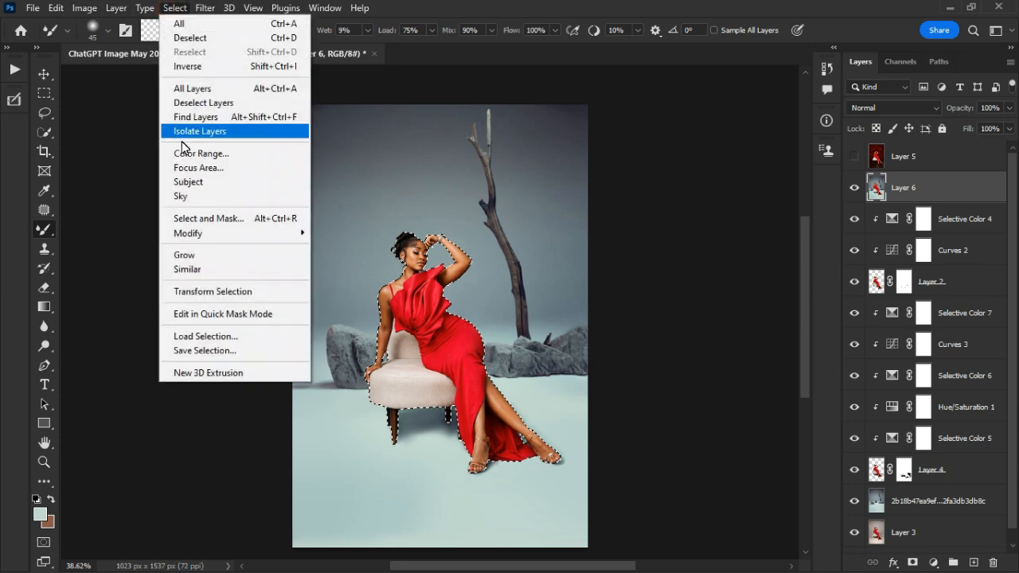
{"action": "left_click", "coordinate": [188, 66]}
{"action": "key", "text": "l"}
{"action": "mouse_move", "coordinate": [378, 344]}
{"action": "left_mouse_down"}
{"action": "mouse_move", "coordinate": [234, 426]}
{"action": "mouse_move", "coordinate": [600, 369]}
{"action": "mouse_move", "coordinate": [530, 354]}
{"action": "mouse_move", "coordinate": [613, 353]}
{"action": "left_mouse_up"}
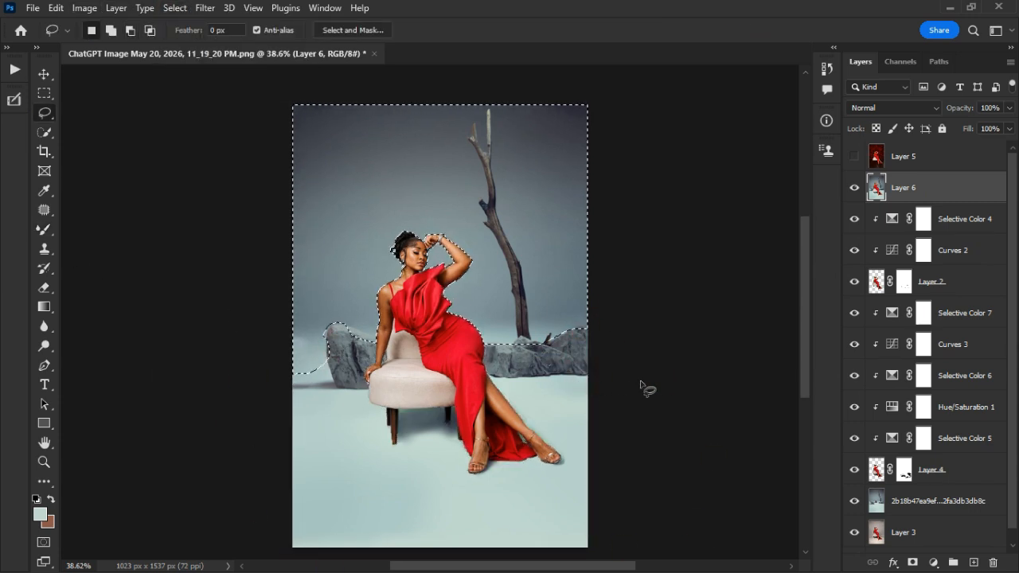
Add a Curves adjustment above Layer 6 from the backdrop selection, raise its RGB midtones to brighten the wall, and preview it
{"action": "left_click", "coordinate": [932, 564]}
{"action": "left_click", "coordinate": [924, 366]}
{"action": "mouse_move", "coordinate": [185, 303]}
{"action": "left_mouse_down"}
{"action": "mouse_move", "coordinate": [185, 316]}
{"action": "mouse_move", "coordinate": [169, 309]}
{"action": "left_mouse_up"}
{"action": "left_click", "coordinate": [853, 187]}
{"action": "left_click", "coordinate": [854, 187]}
{"action": "left_click", "coordinate": [854, 187]}
{"action": "left_click", "coordinate": [855, 188]}
{"action": "scroll", "coordinate": [494, 363], "scroll_direction": "down", "scroll_amount": 1}
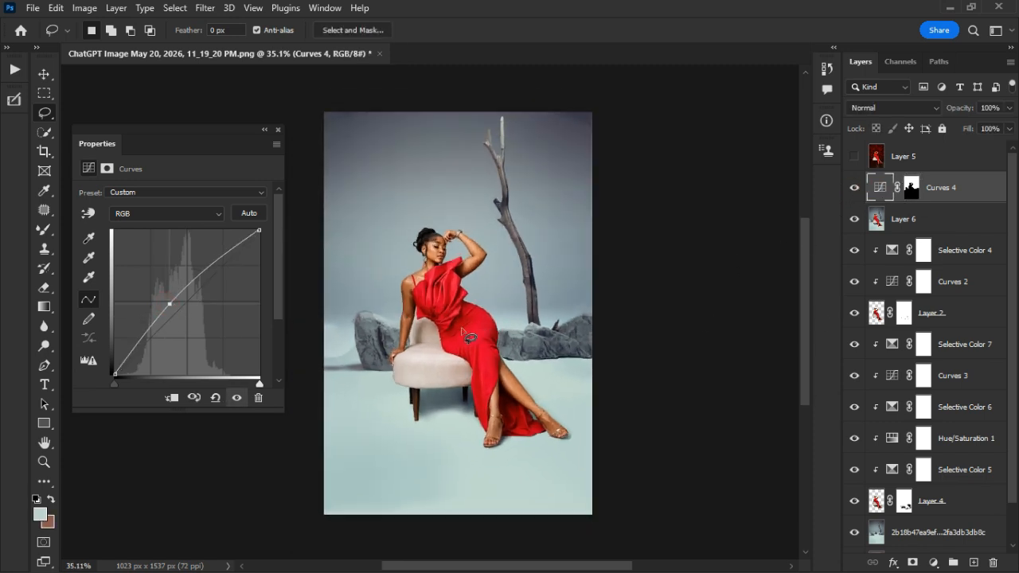
Refine the Curves 4 mask around the rocks with the 175 px brush in black and white, raising the flow to 68%
{"action": "key", "text": "b"}
{"action": "key", "text": "d"}
{"action": "mouse_move", "coordinate": [377, 359]}
{"action": "left_mouse_down"}
{"action": "mouse_move", "coordinate": [339, 364]}
{"action": "mouse_move", "coordinate": [358, 366]}
{"action": "mouse_move", "coordinate": [379, 328]}
{"action": "left_mouse_up"}
{"action": "left_click_drag", "start_coordinate": [541, 346], "coordinate": [570, 347]}
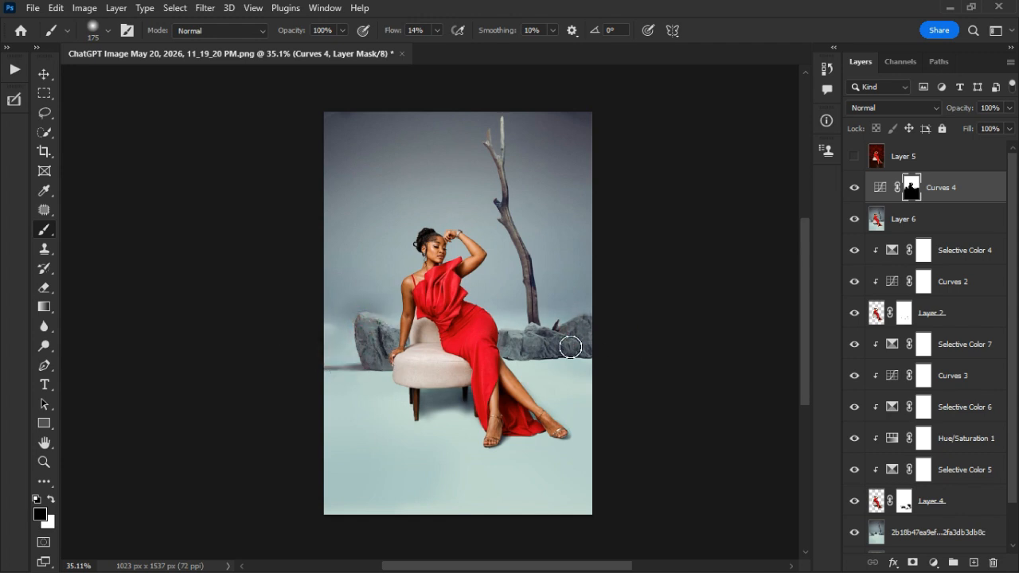
{"action": "left_click", "coordinate": [855, 188]}
{"action": "key", "text": "x"}
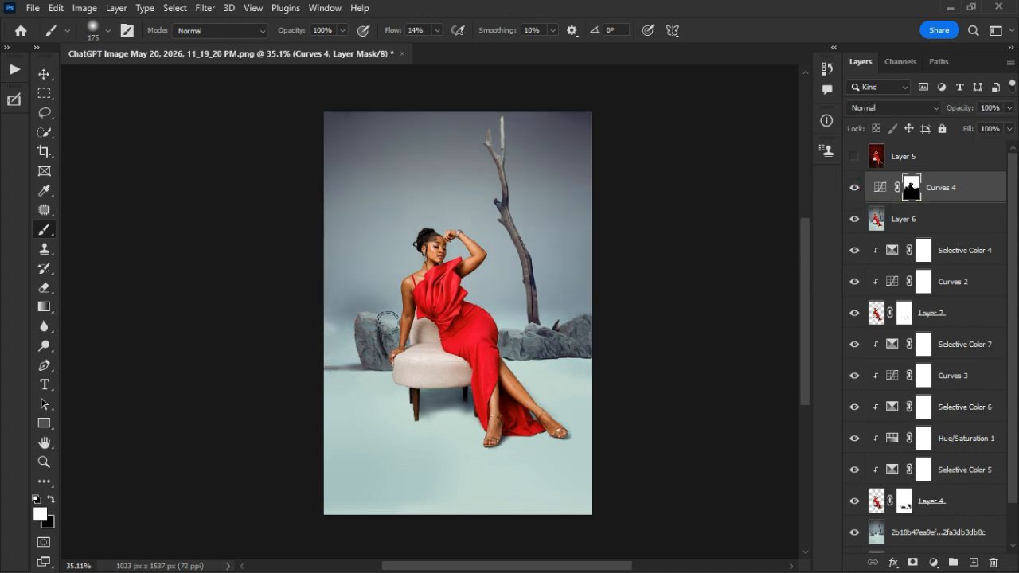
{"action": "left_click", "coordinate": [437, 30]}
{"action": "left_click_drag", "start_coordinate": [440, 36], "coordinate": [478, 38]}
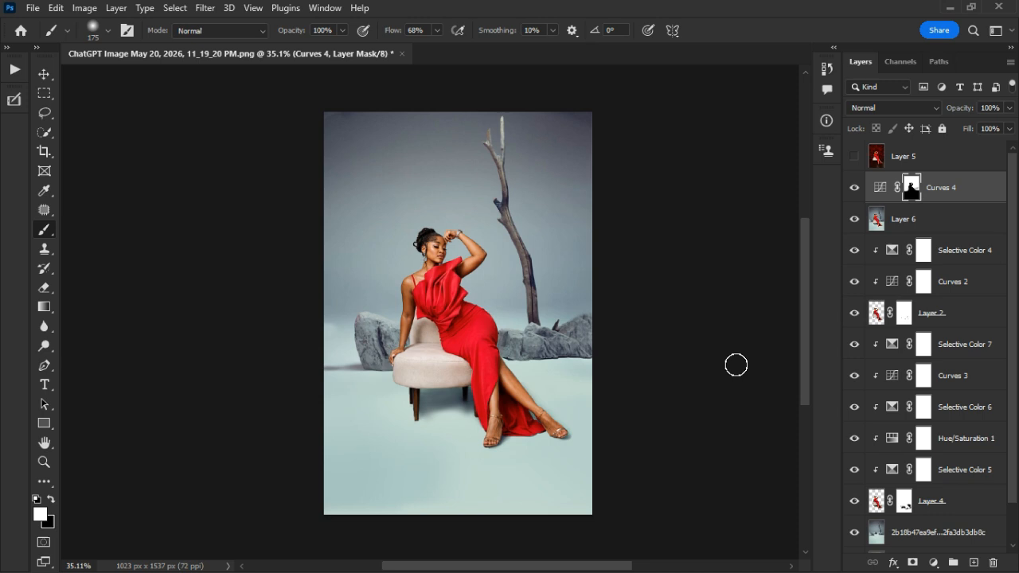
Compare the image with and without Curves 4, leaving the adjustment hidden
{"action": "scroll", "coordinate": [734, 364], "scroll_direction": "down", "scroll_amount": 3}
{"action": "left_click", "coordinate": [855, 187]}
{"action": "left_click", "coordinate": [855, 187]}
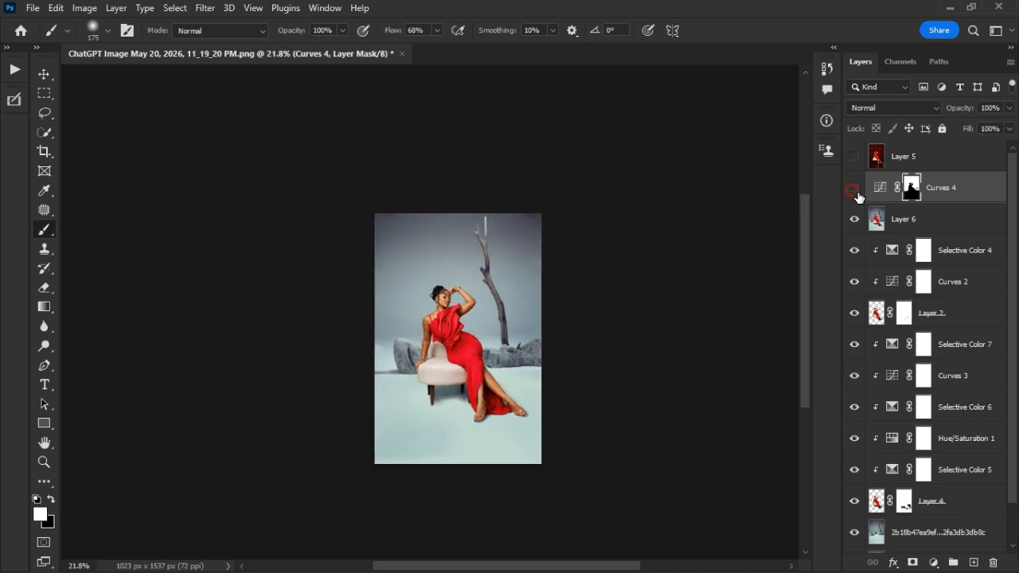
{"action": "left_click", "coordinate": [855, 187]}
Add a brightening Curves adjustment above Layer 6, invert its mask, and paint the effect onto the woman
{"action": "scroll", "coordinate": [460, 370], "scroll_direction": "up", "scroll_amount": 3}
{"action": "left_click", "coordinate": [893, 231]}
{"action": "left_click", "coordinate": [933, 562]}
{"action": "left_click", "coordinate": [915, 382]}
{"action": "key", "text": "ctrl+i"}
{"action": "mouse_move", "coordinate": [452, 273]}
{"action": "left_mouse_down"}
{"action": "mouse_move", "coordinate": [440, 306]}
{"action": "mouse_move", "coordinate": [446, 358]}
{"action": "mouse_move", "coordinate": [457, 316]}
{"action": "mouse_move", "coordinate": [445, 263]}
{"action": "mouse_move", "coordinate": [466, 352]}
{"action": "mouse_move", "coordinate": [526, 413]}
{"action": "mouse_move", "coordinate": [507, 457]}
{"action": "left_mouse_up"}
{"action": "scroll", "coordinate": [507, 446], "scroll_direction": "down", "scroll_amount": 2}
Lower the opacity of Curves 5 to 57% and preview its effect
{"action": "left_click", "coordinate": [1008, 129]}
{"action": "left_click_drag", "start_coordinate": [1005, 129], "coordinate": [976, 127]}
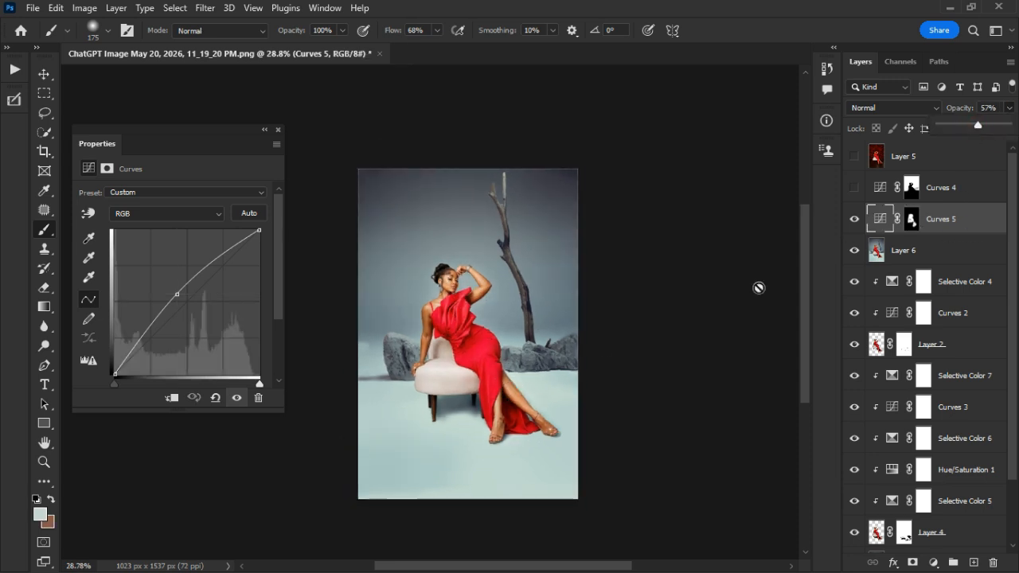
{"action": "scroll", "coordinate": [487, 312], "scroll_direction": "up", "scroll_amount": 2}
{"action": "left_click", "coordinate": [854, 220]}
{"action": "left_click", "coordinate": [854, 219]}
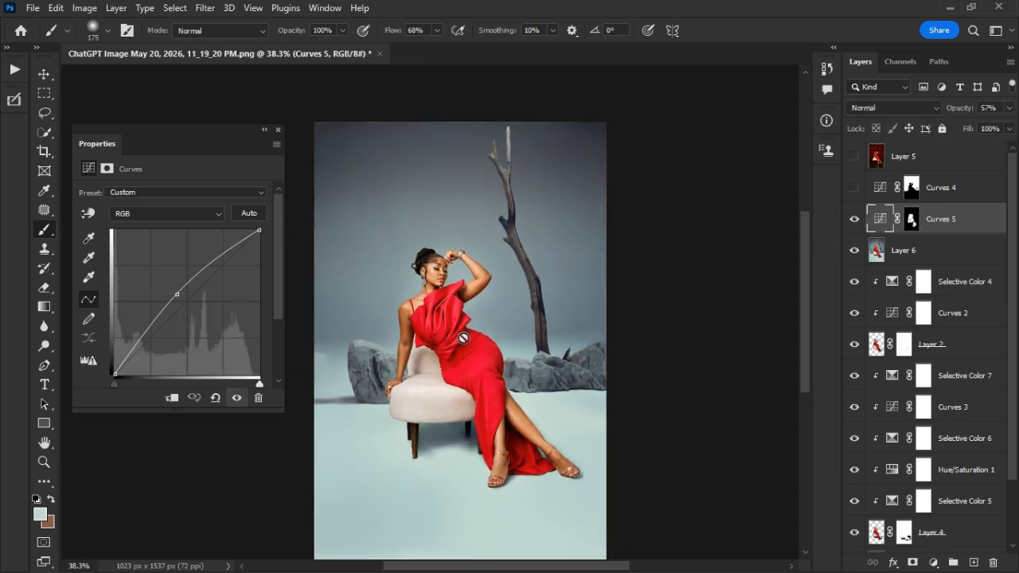
Paint black on the Curves 5 mask to remove the brightening from the backdrop around the woman
{"action": "key", "text": "d"}
{"action": "key", "text": "ctrl+backslash"}
{"action": "key", "text": "x"}
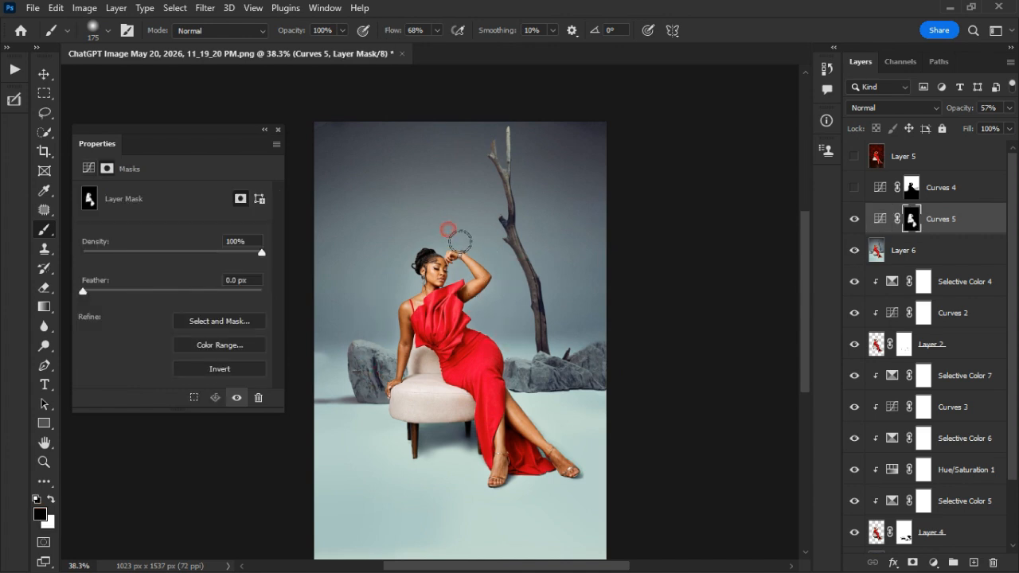
{"action": "scroll", "coordinate": [507, 394], "scroll_direction": "down", "scroll_amount": 1}
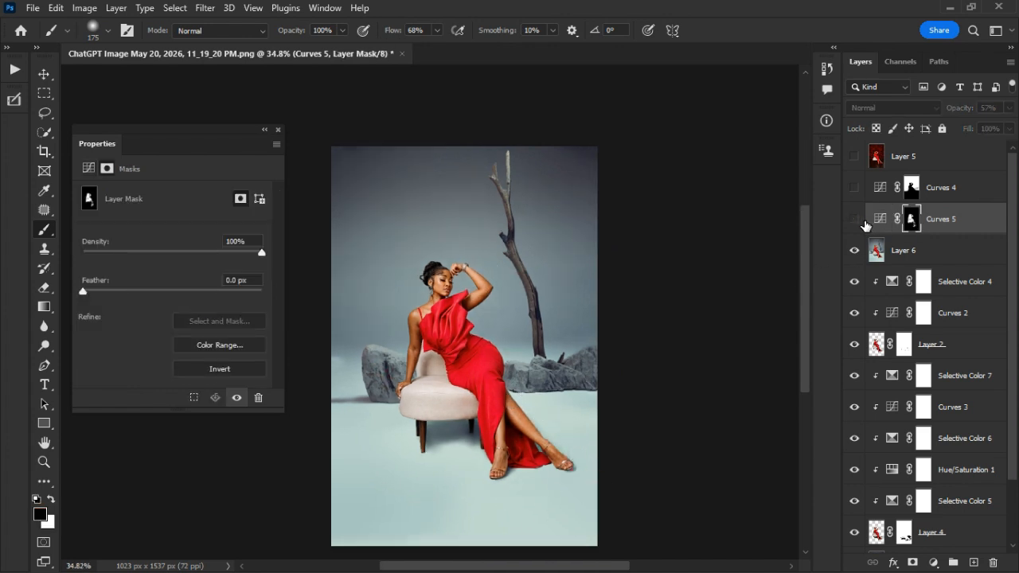
Stamp the visible result into a new layer above Curves 4 and group the layers from Curves 4 down to Layer 3
{"action": "key", "text": "ctrl+shift+alt+e"}
{"action": "key", "text": "ctrl+bracketright"}
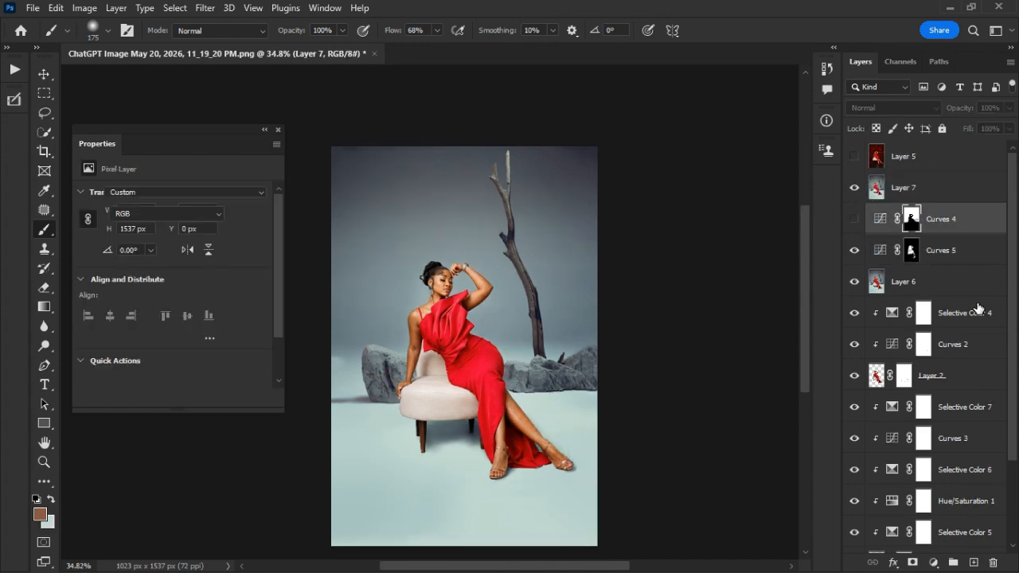
{"action": "left_click", "coordinate": [959, 216]}
{"action": "scroll", "coordinate": [931, 358], "scroll_direction": "down", "scroll_amount": 5}
{"action": "left_click", "coordinate": [939, 523], "text": "shift"}
{"action": "key", "text": "ctrl+g"}
Compare Layer 3 and the original Layer 0 photo with the finished composite on Layer 7 by isolating each one
{"action": "left_click", "coordinate": [870, 211]}
{"action": "left_click", "coordinate": [854, 518], "text": "alt"}
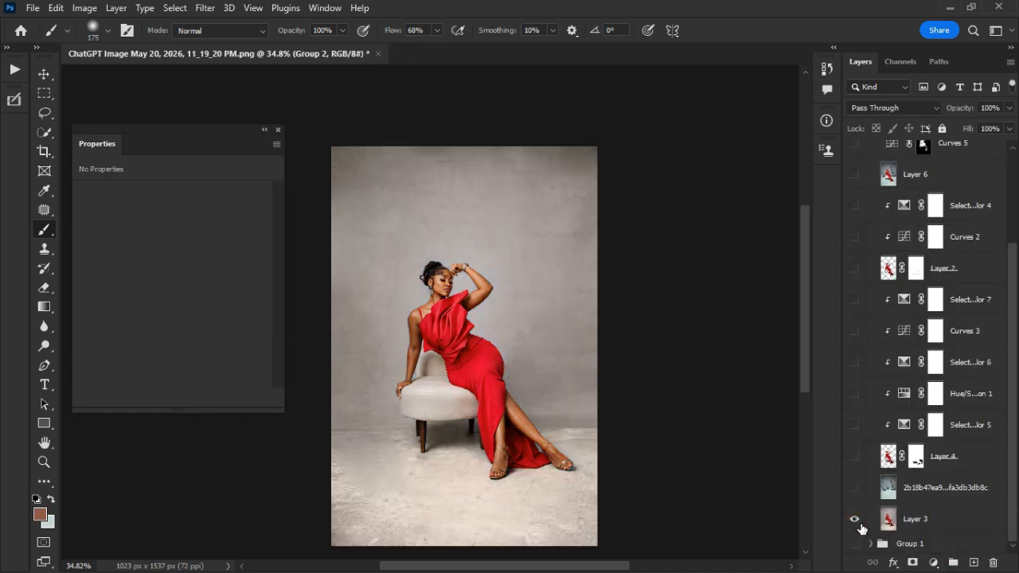
{"action": "scroll", "coordinate": [866, 548], "scroll_direction": "down", "scroll_amount": 2}
{"action": "left_click", "coordinate": [863, 543], "text": "alt"}
{"action": "left_click", "coordinate": [854, 452]}
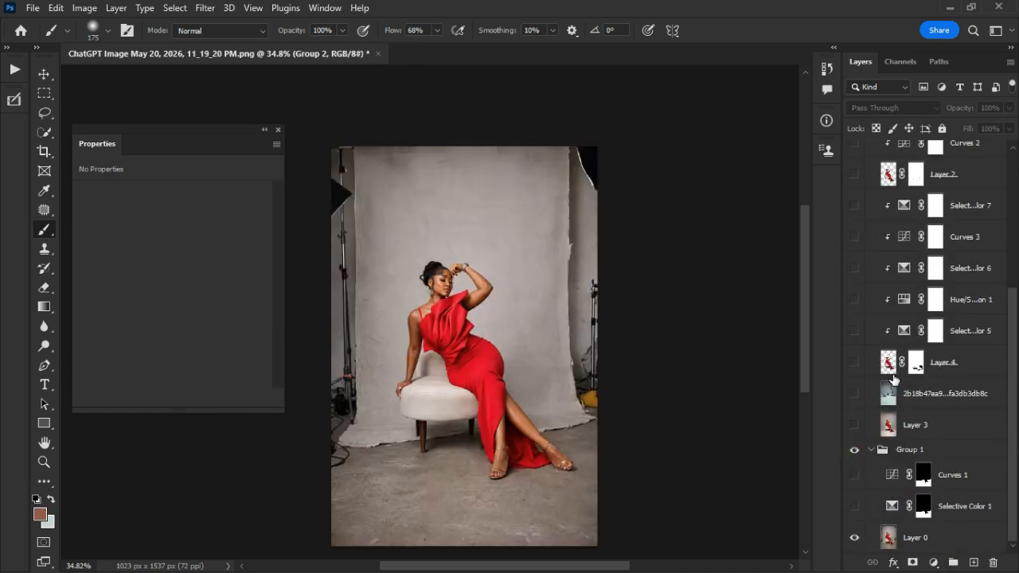
{"action": "scroll", "coordinate": [855, 319], "scroll_direction": "up", "scroll_amount": 4}
{"action": "left_click", "coordinate": [855, 158]}
{"action": "left_click", "coordinate": [854, 188], "text": "alt"}
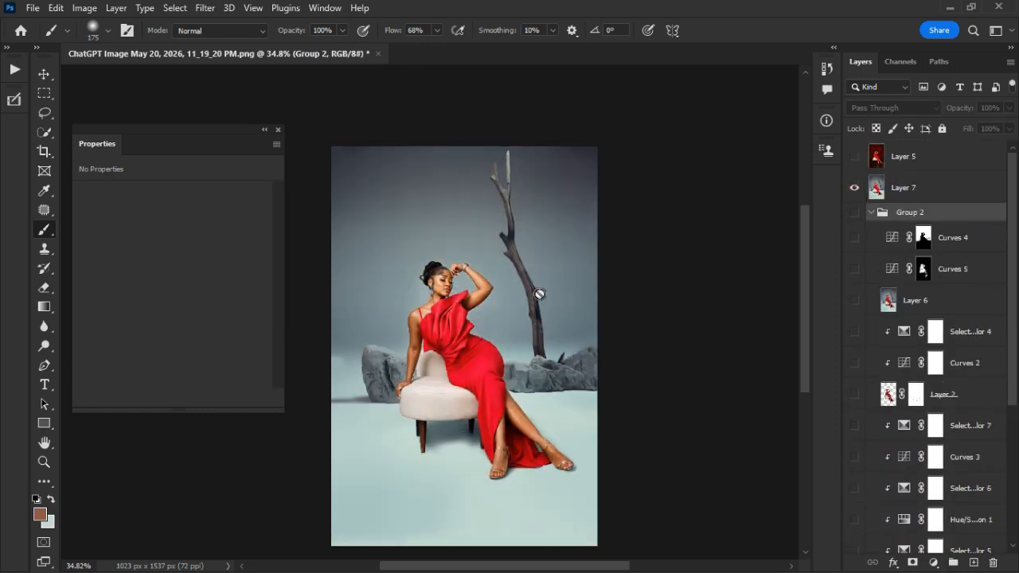